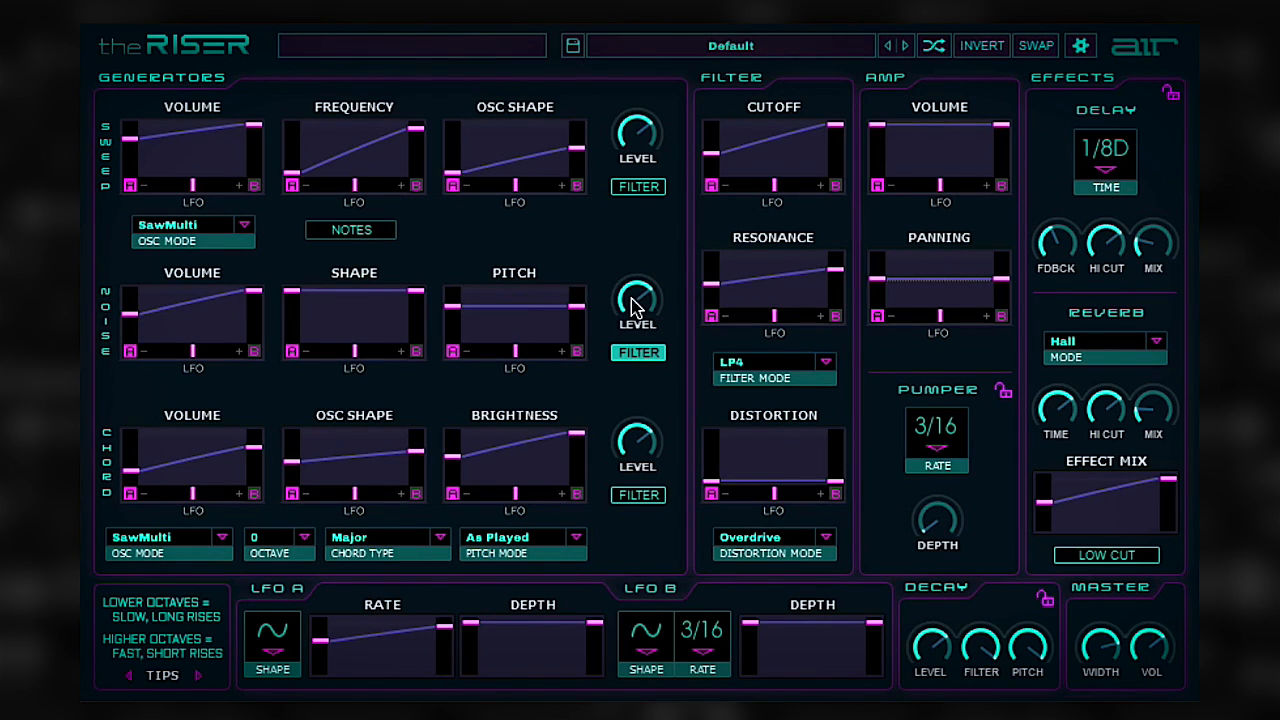
# Step: Turn the noise and chord generator levels all the way down so only the sweep generator sounds
pyautogui.moveTo(632, 305); pyautogui.dragTo(617, 530)
pyautogui.moveTo(628, 458); pyautogui.dragTo(615, 640)
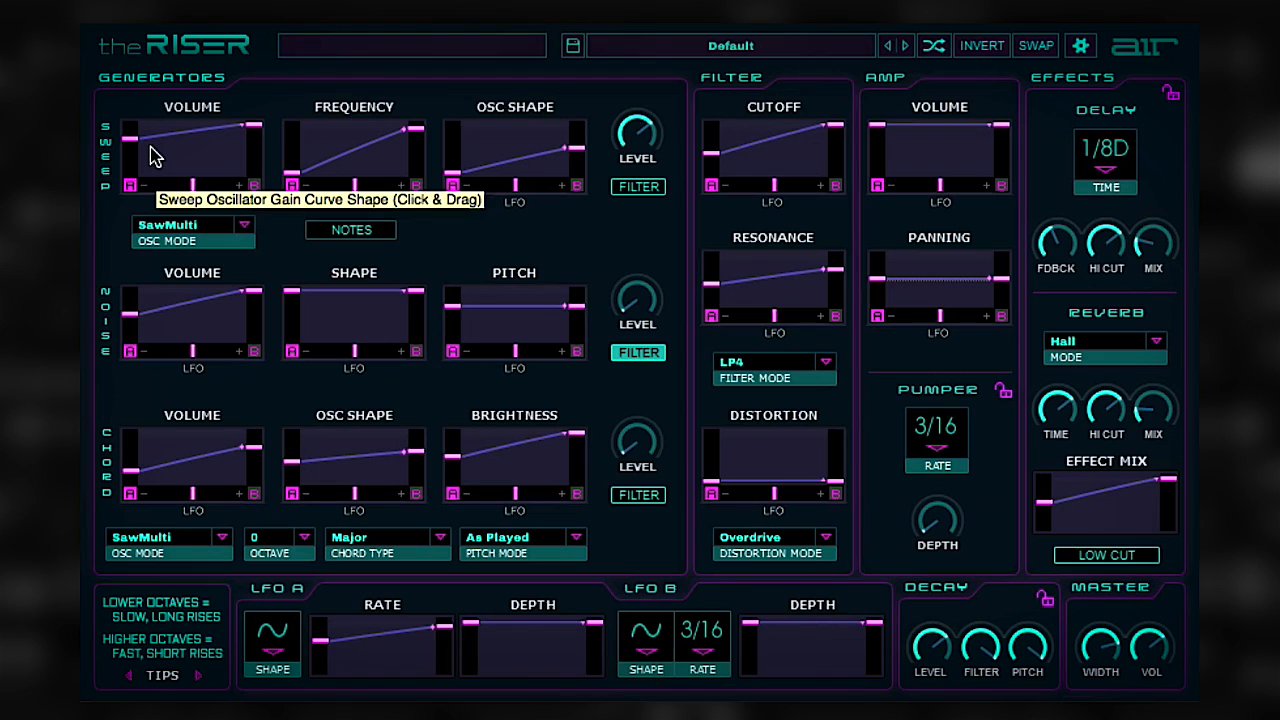
# Step: Lower the sweep volume's start value slightly and bend its curve to a late rise with a curve shape of about 49 %
pyautogui.moveTo(129, 147); pyautogui.dragTo(130, 155)
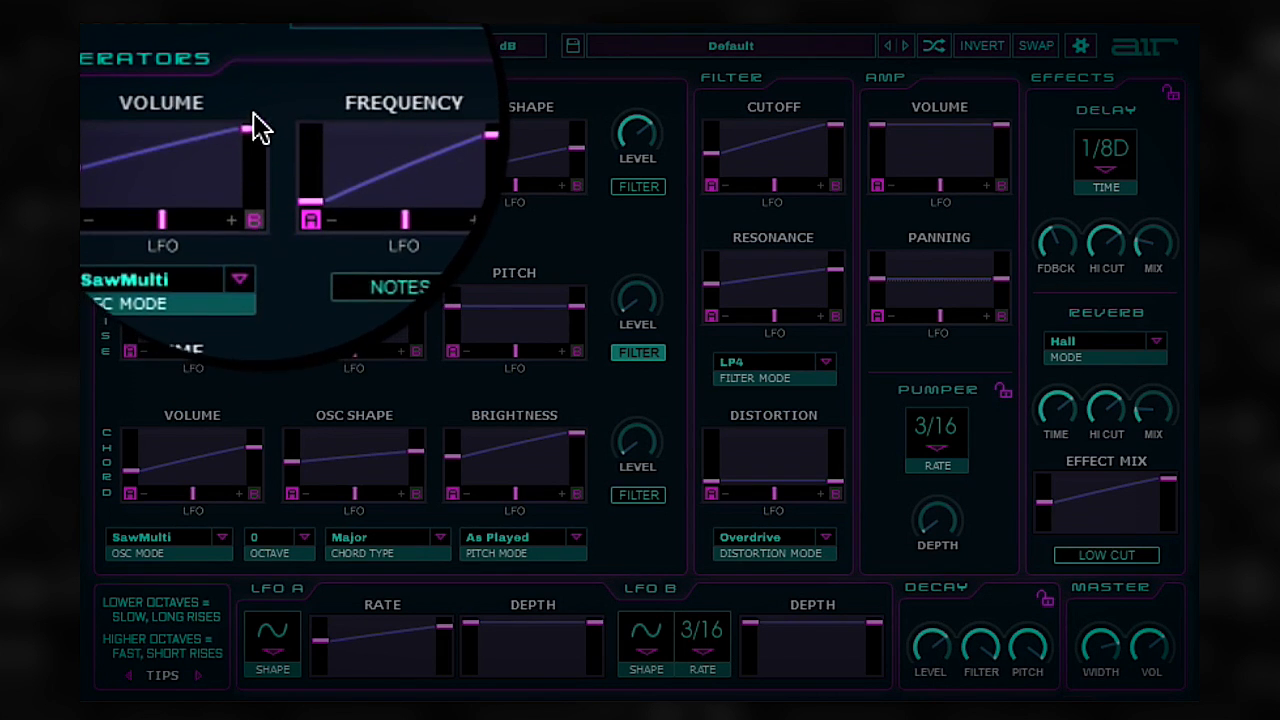
pyautogui.moveTo(206, 143)
pyautogui.mouseDown()
pyautogui.moveTo(211, 163)
pyautogui.moveTo(191, 126)
pyautogui.moveTo(200, 157)
pyautogui.mouseUp()
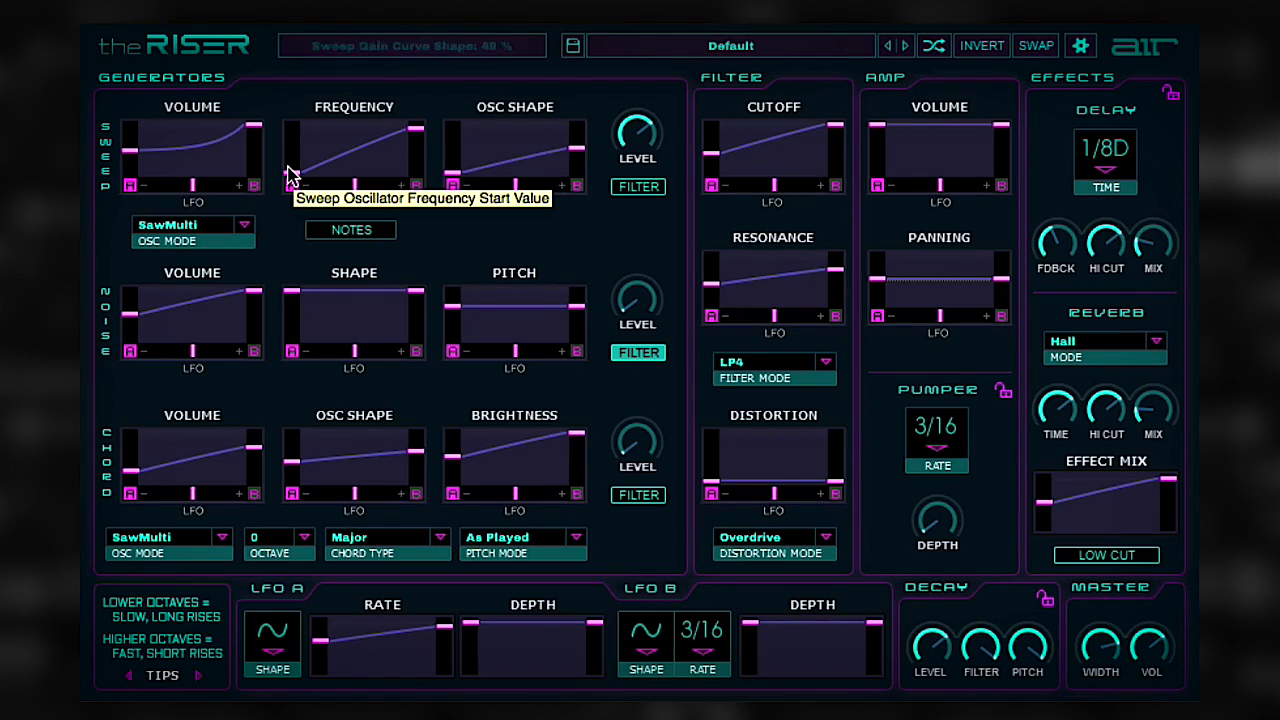
# Step: Bend the sweep frequency curve to a late rise, enable note-stepped frequency, set its start to E-1 and lower its end value
pyautogui.moveTo(292, 178); pyautogui.dragTo(324, 168)
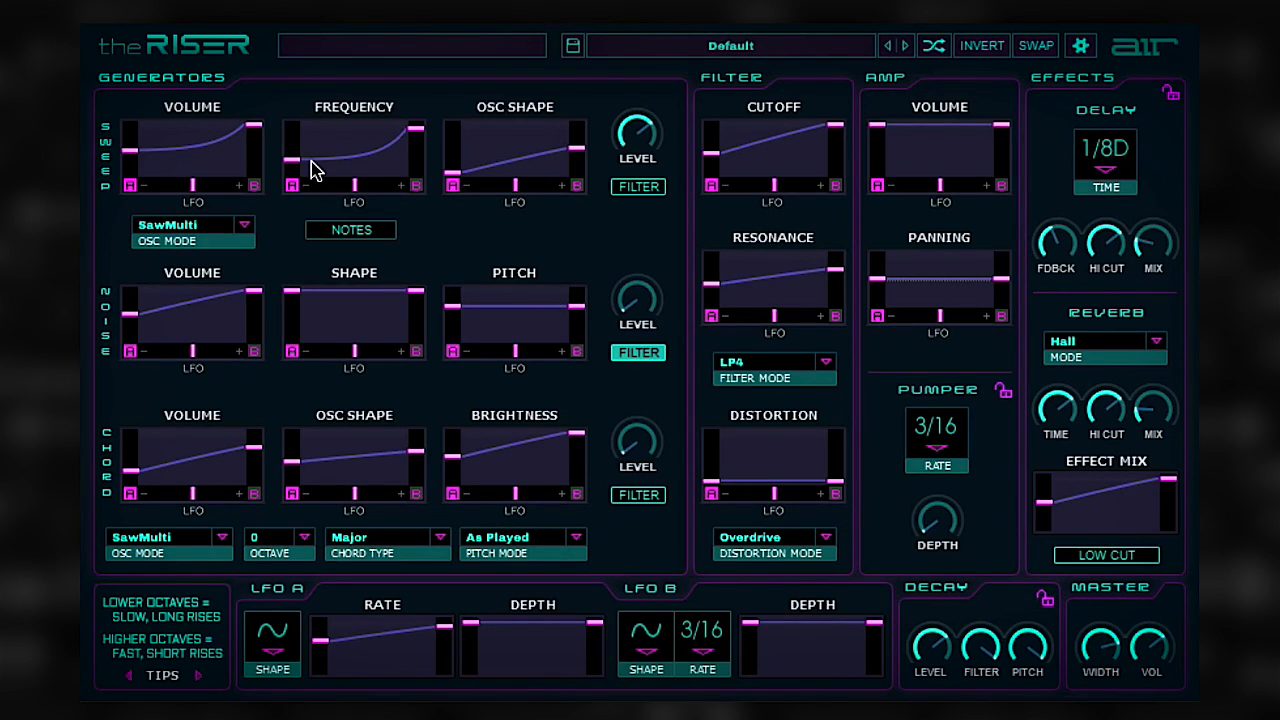
pyautogui.click(332, 231)
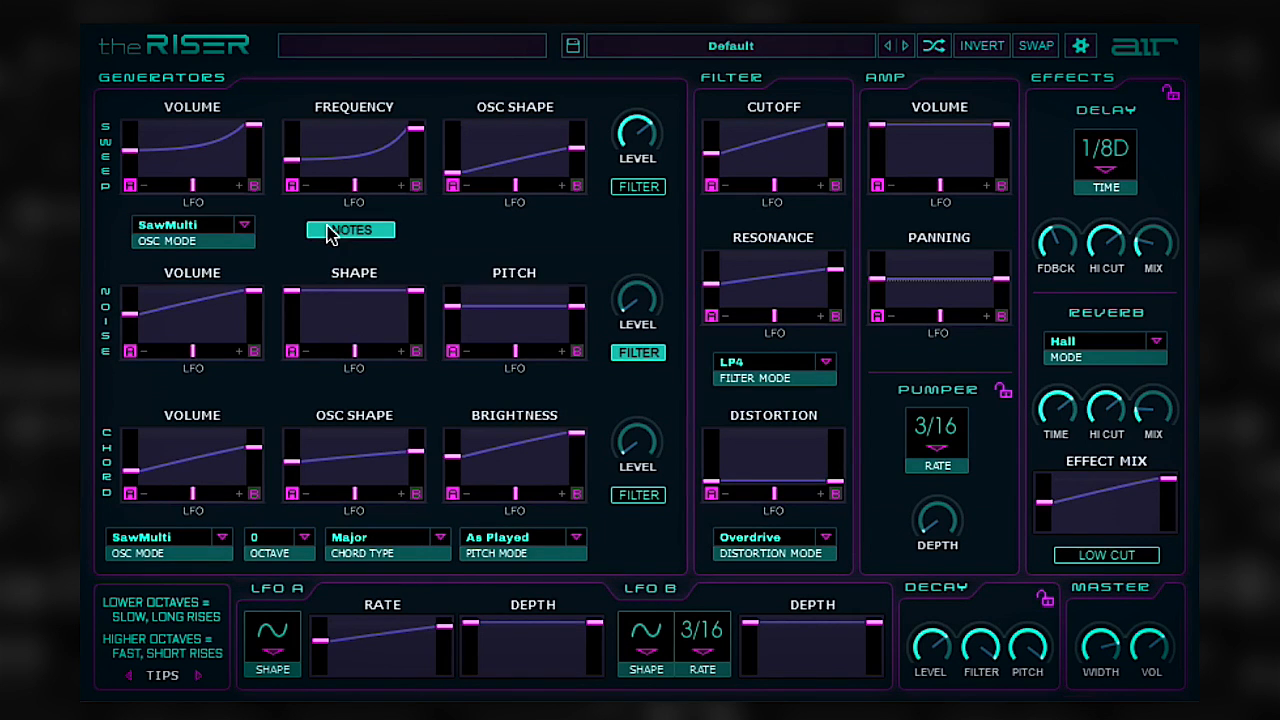
pyautogui.click(289, 160)
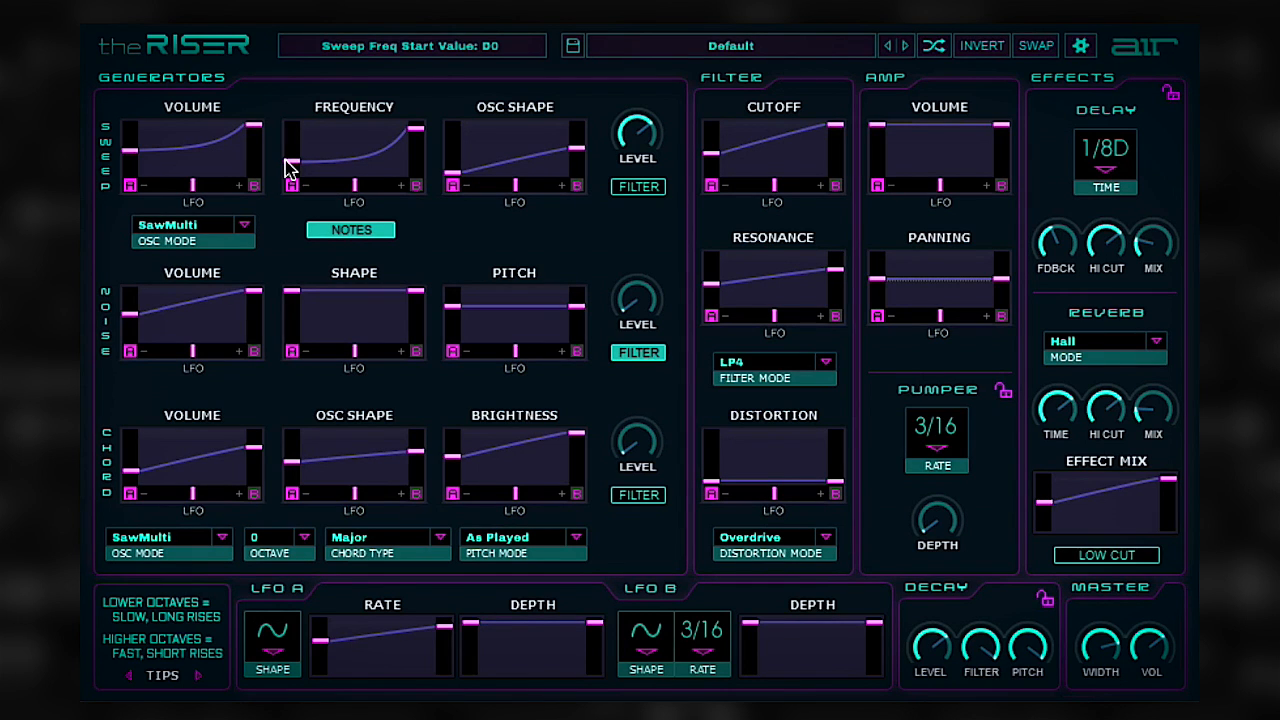
pyautogui.moveTo(286, 161); pyautogui.dragTo(292, 170)
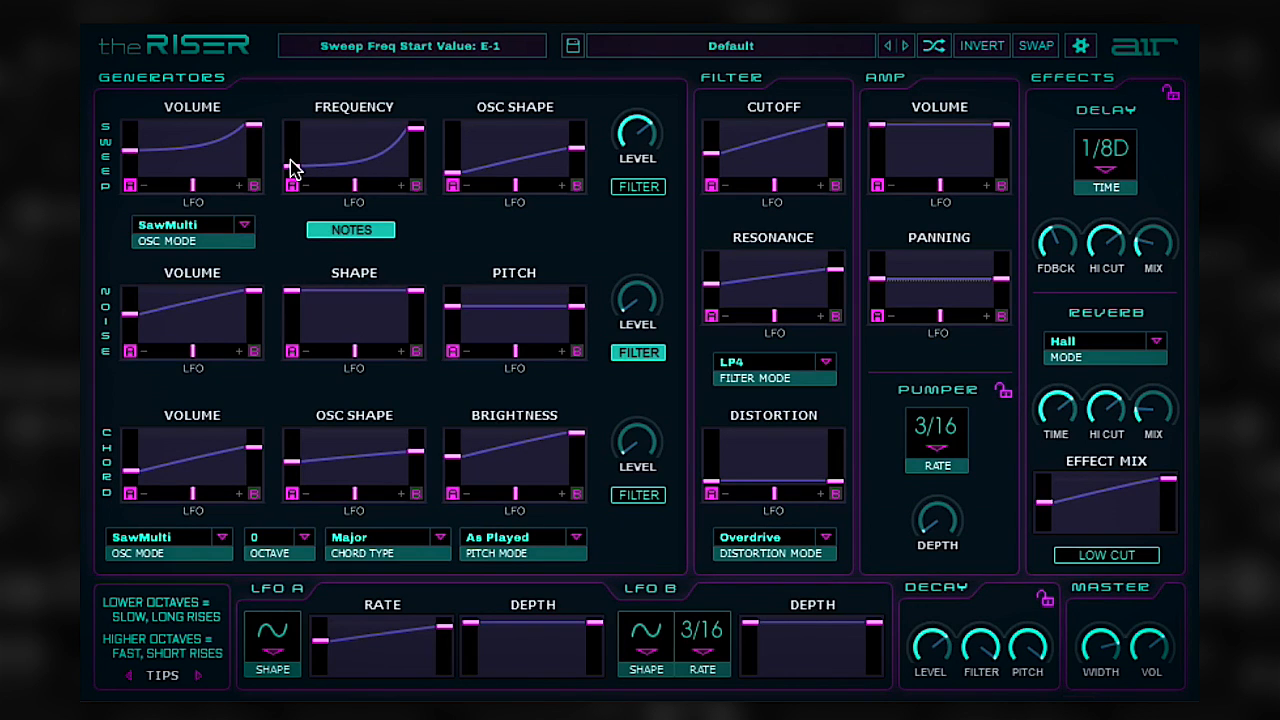
pyautogui.moveTo(415, 137)
pyautogui.mouseDown()
pyautogui.moveTo(420, 160)
pyautogui.moveTo(414, 145)
pyautogui.mouseUp()
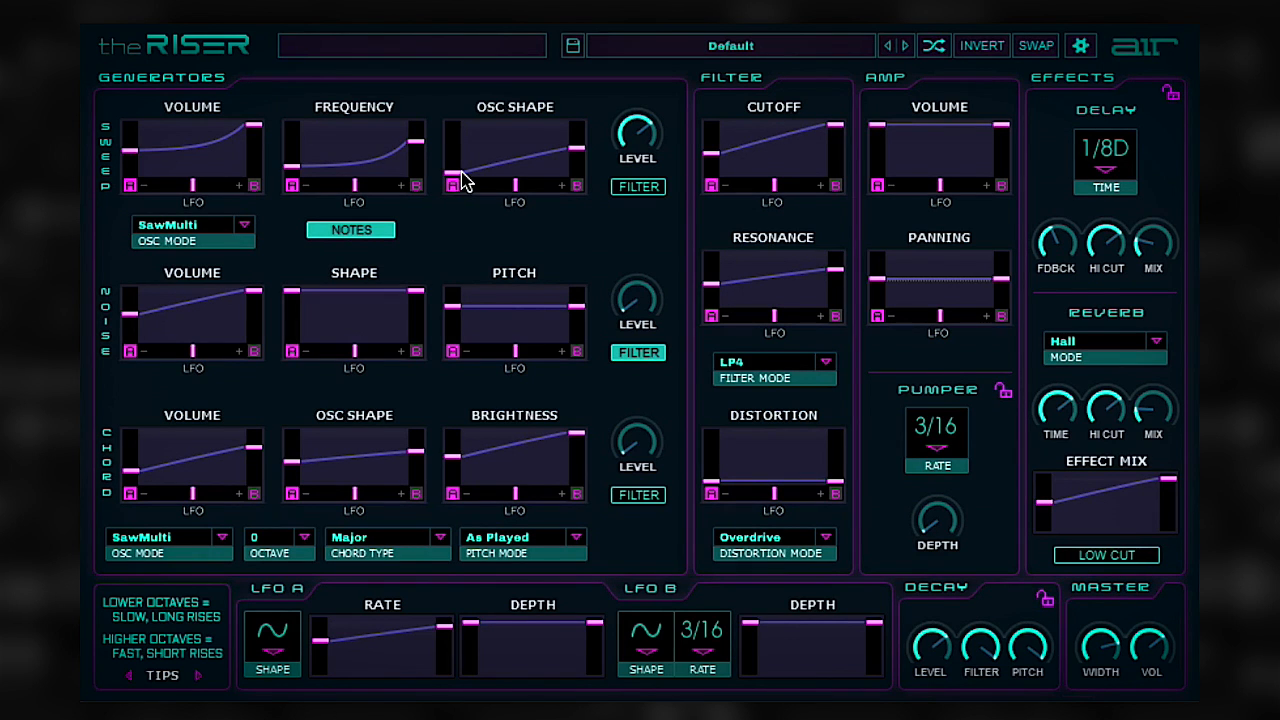
# Step: Try the sweep oscillator shape's start value at maximum, and return it to 0 %
pyautogui.moveTo(457, 171)
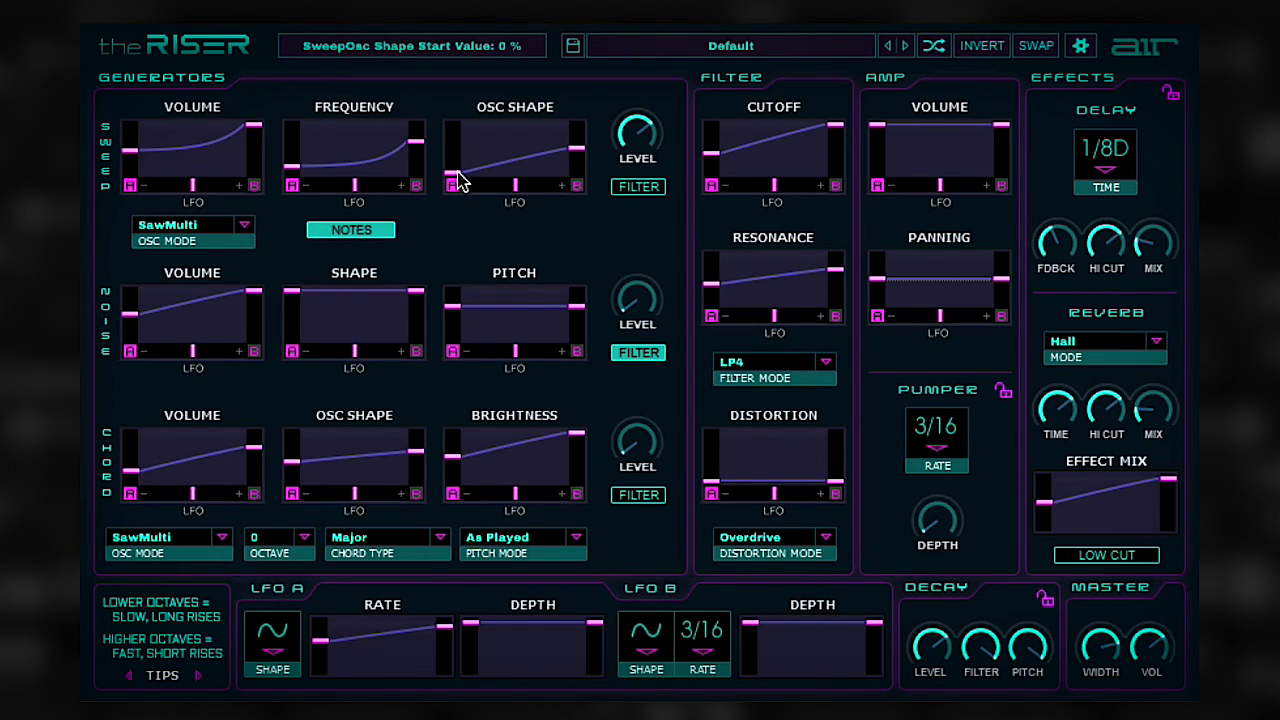
pyautogui.moveTo(456, 172); pyautogui.dragTo(445, 108)
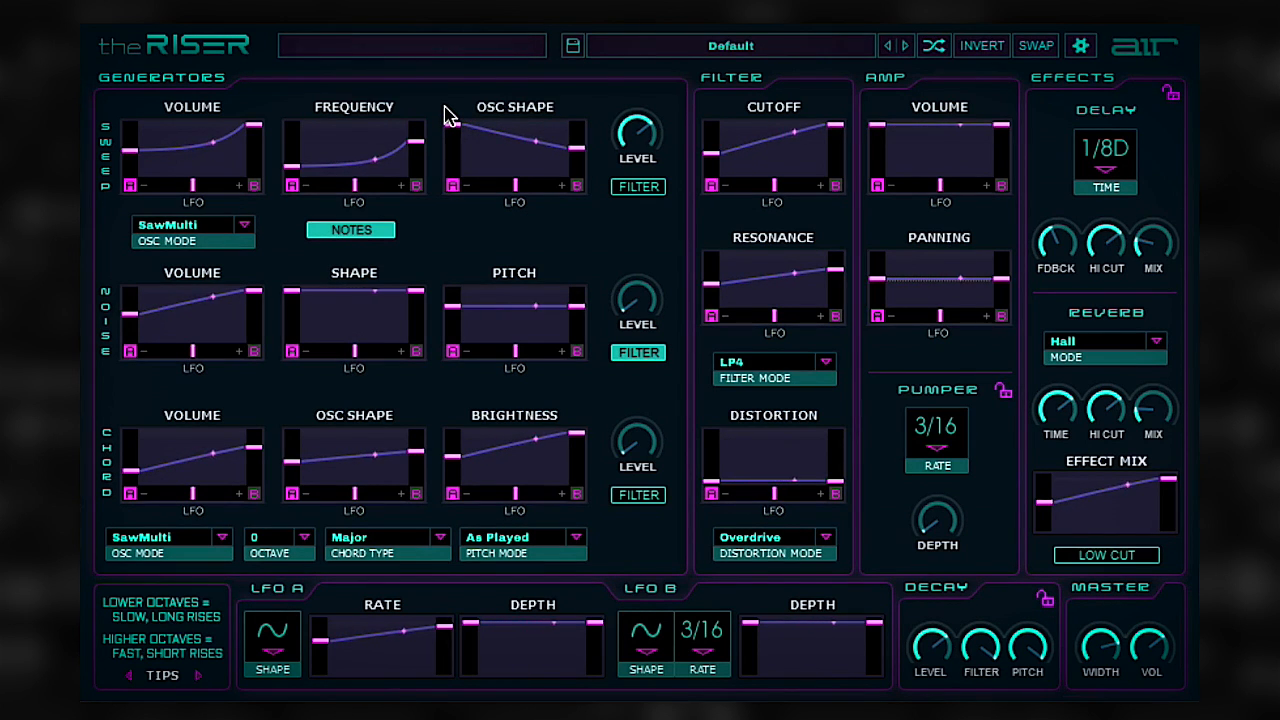
pyautogui.moveTo(448, 116); pyautogui.dragTo(447, 184)
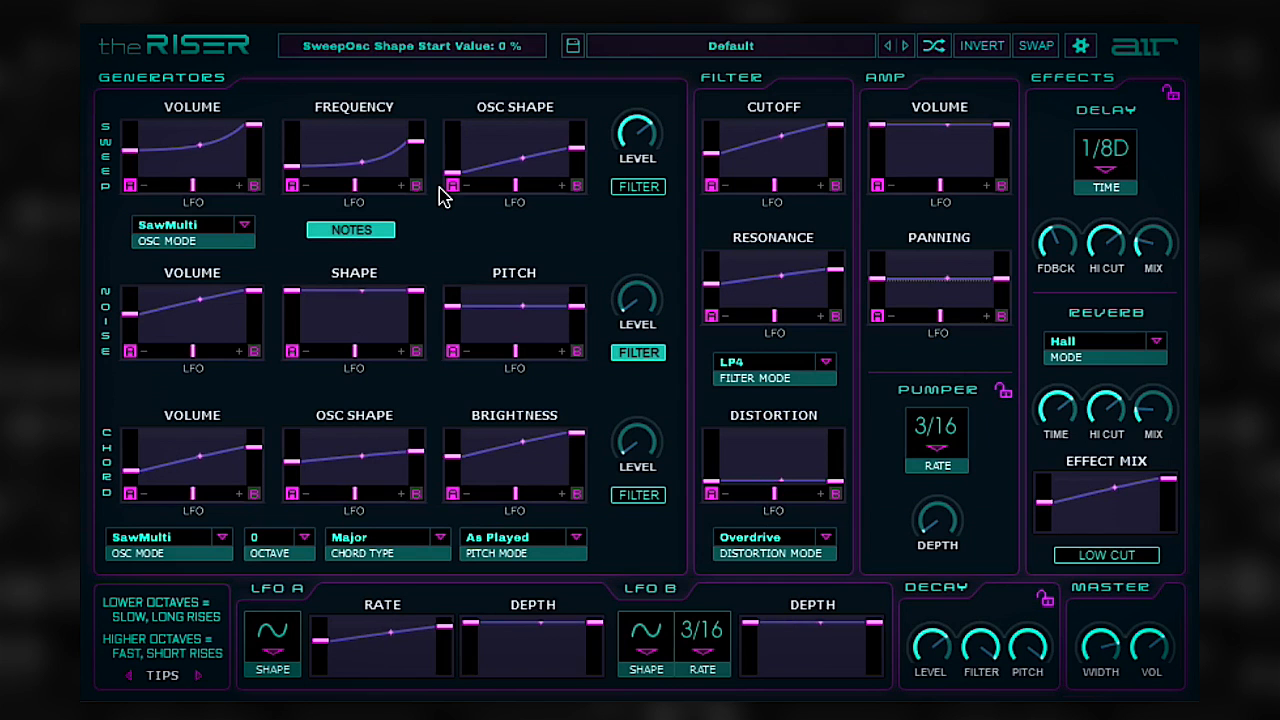
# Step: Try the SawSync oscillator mode on the sweep generator with a shape start value of 70 %
pyautogui.click(200, 238)
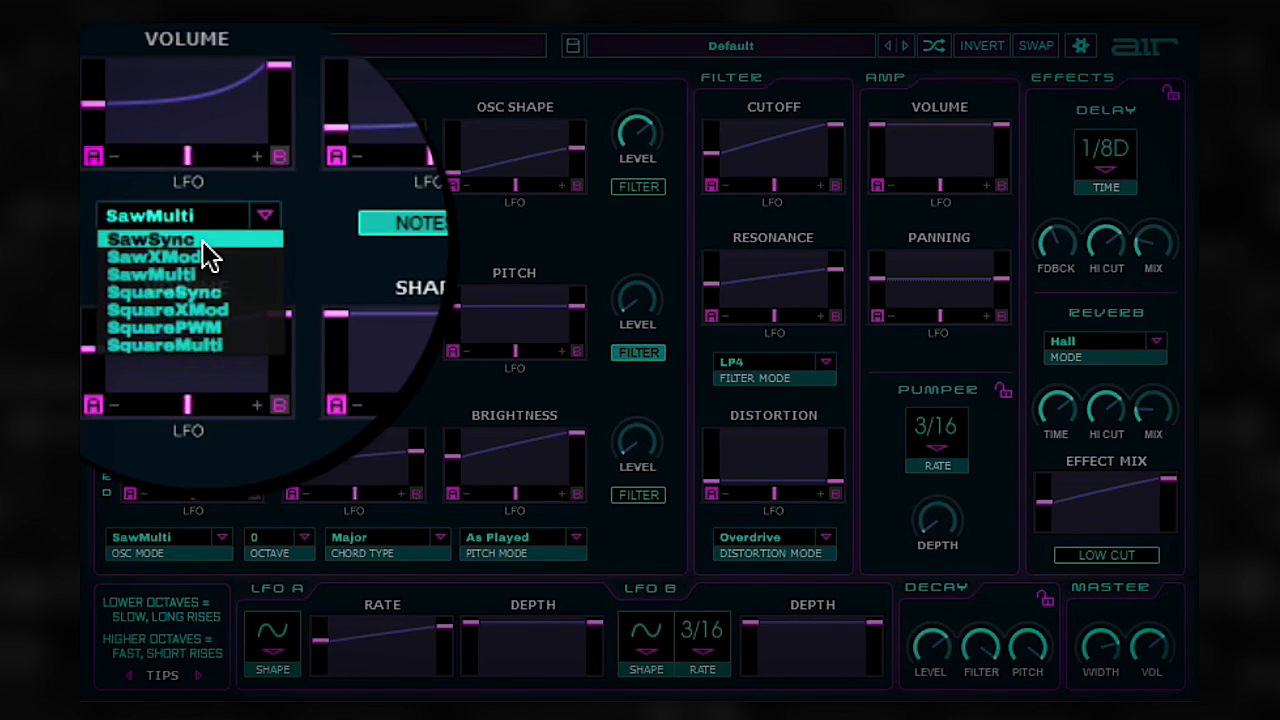
pyautogui.click(202, 240)
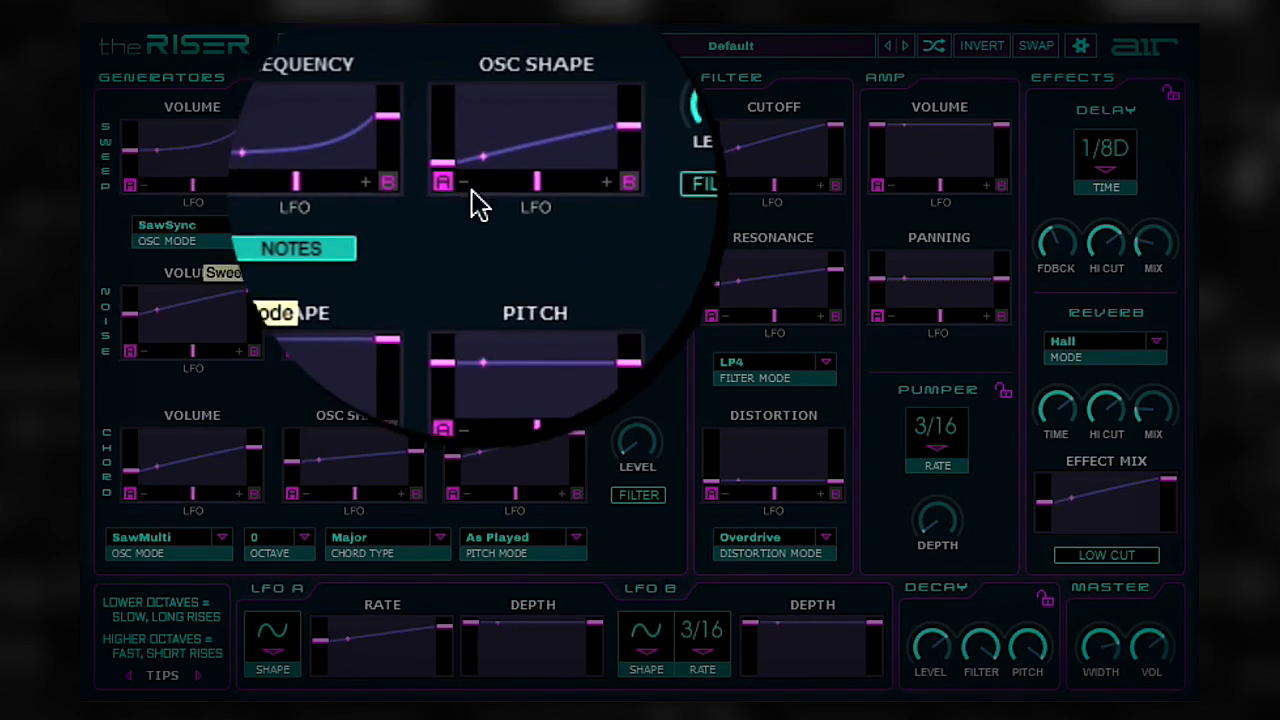
pyautogui.moveTo(450, 182); pyautogui.dragTo(456, 134)
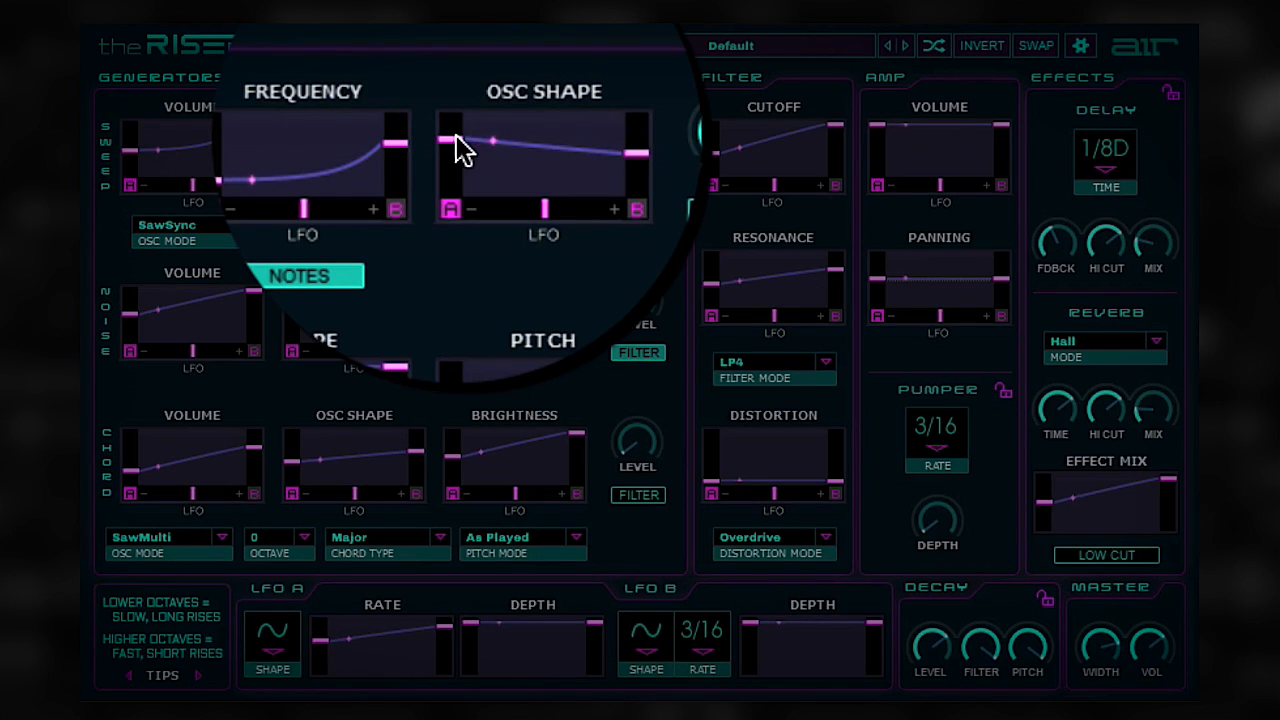
# Step: Set the sweep oscillator mode to SquareMulti and lower its shape start value below the end value
pyautogui.click(220, 235)
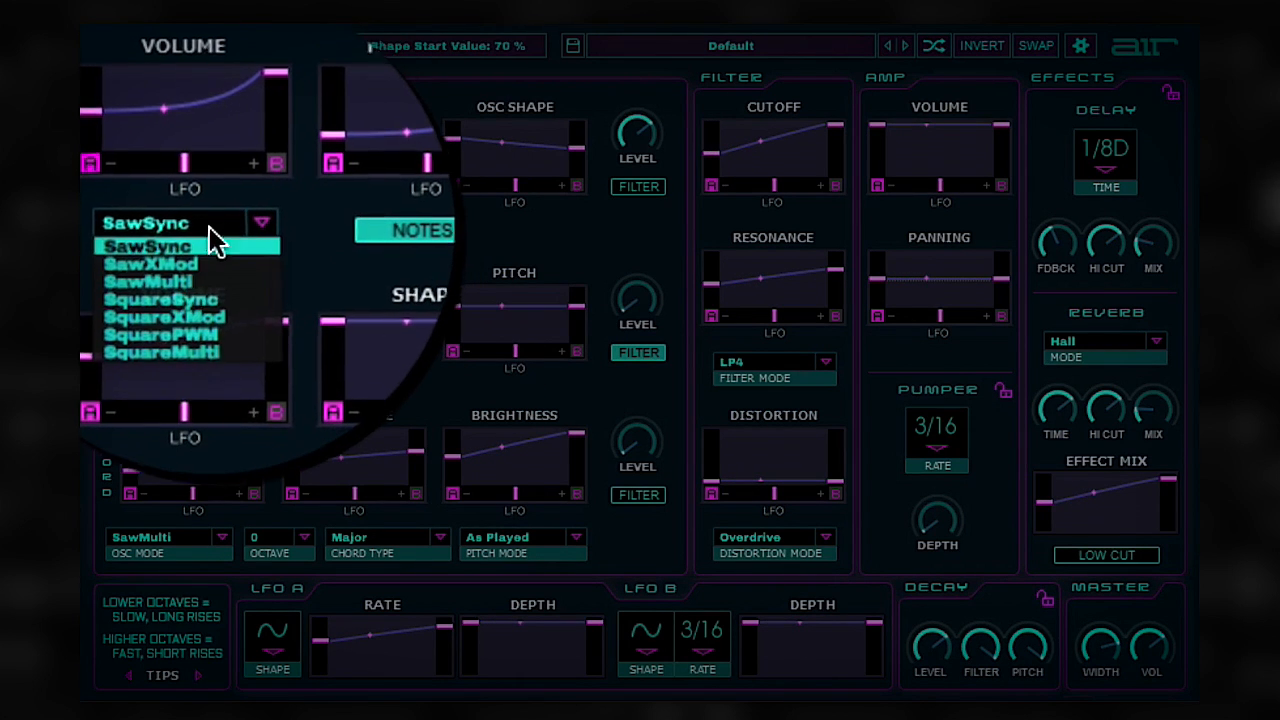
pyautogui.click(213, 318)
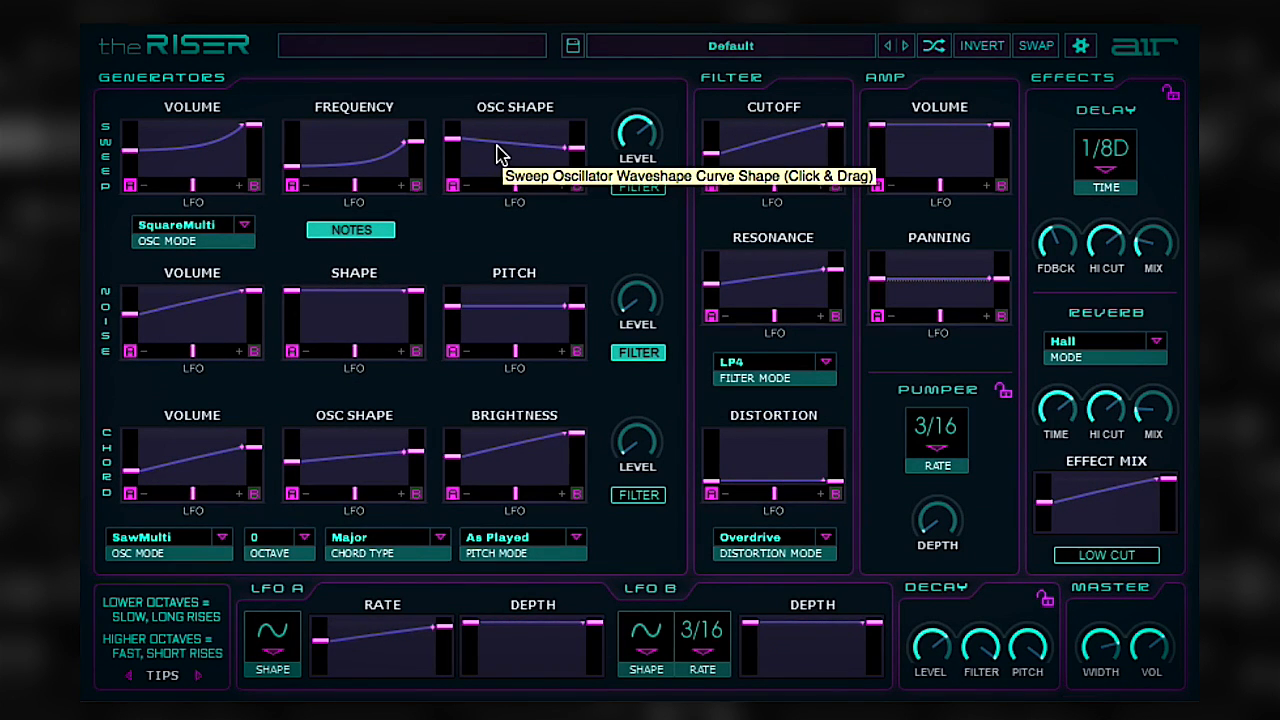
pyautogui.moveTo(451, 142); pyautogui.dragTo(452, 168)
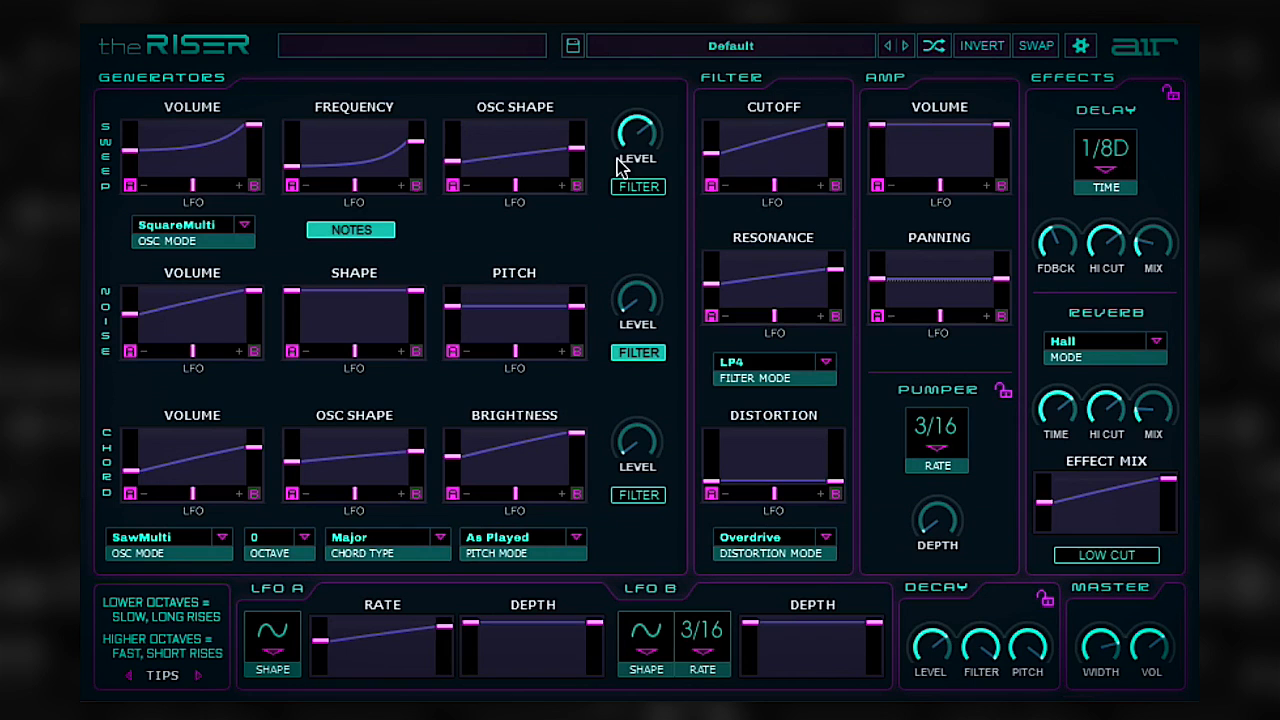
# Step: Turn the sweep level down to -Inf dB and raise the noise level to isolate the noise generator
pyautogui.moveTo(643, 138)
pyautogui.moveTo(643, 138); pyautogui.dragTo(620, 356)
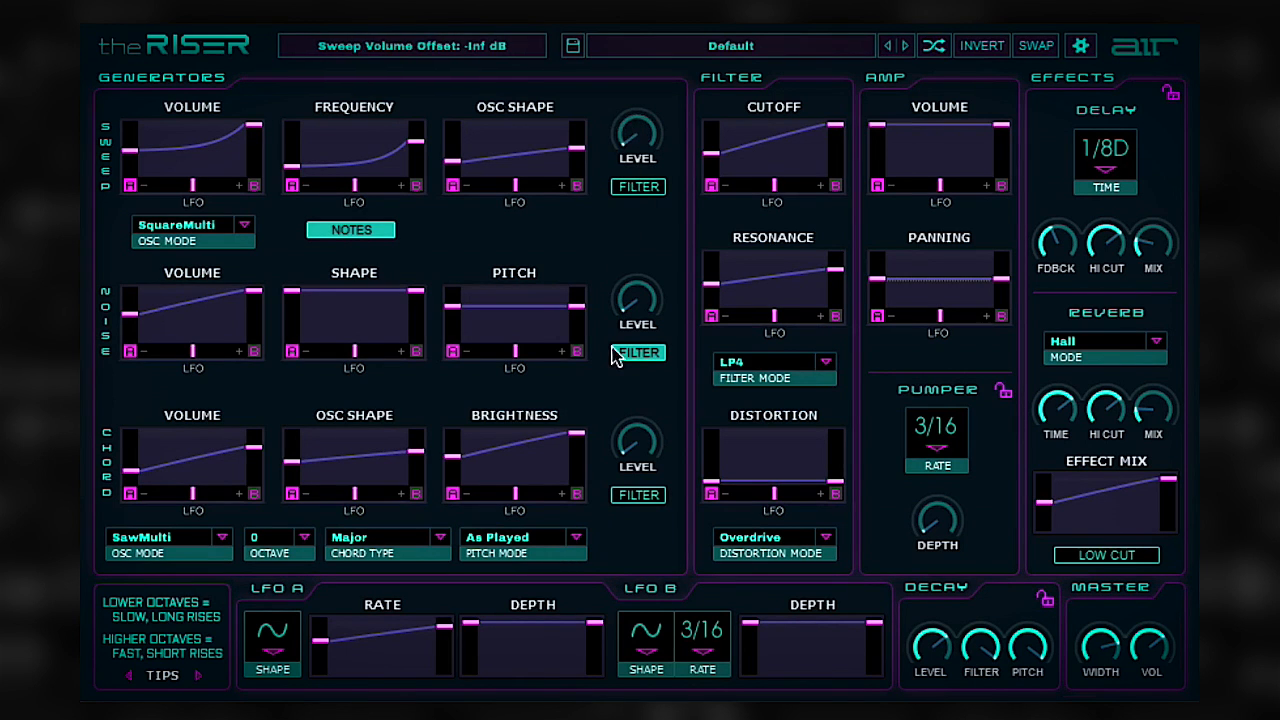
pyautogui.moveTo(632, 300)
pyautogui.moveTo(632, 300); pyautogui.dragTo(626, 168)
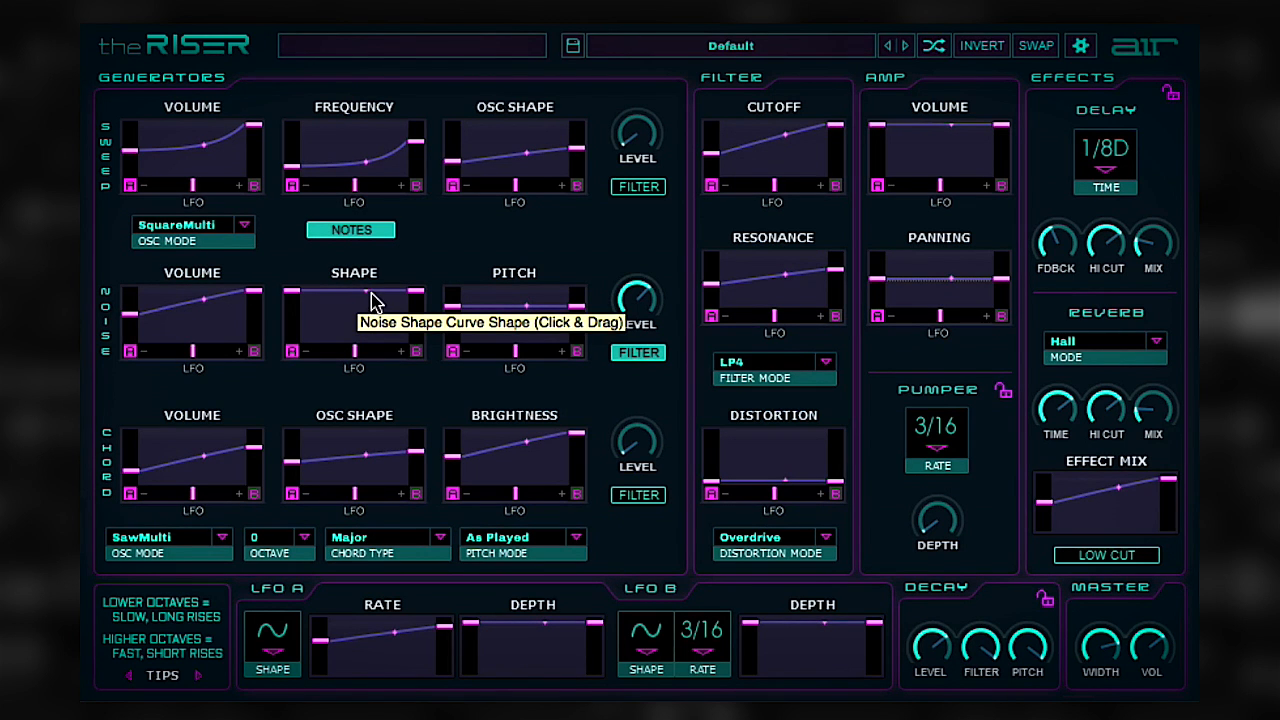
# Step: Bypass the filter for the noise generator and reshape the noise shape curve from a low start to a mid end, curve shape 49 %
pyautogui.click(633, 355)
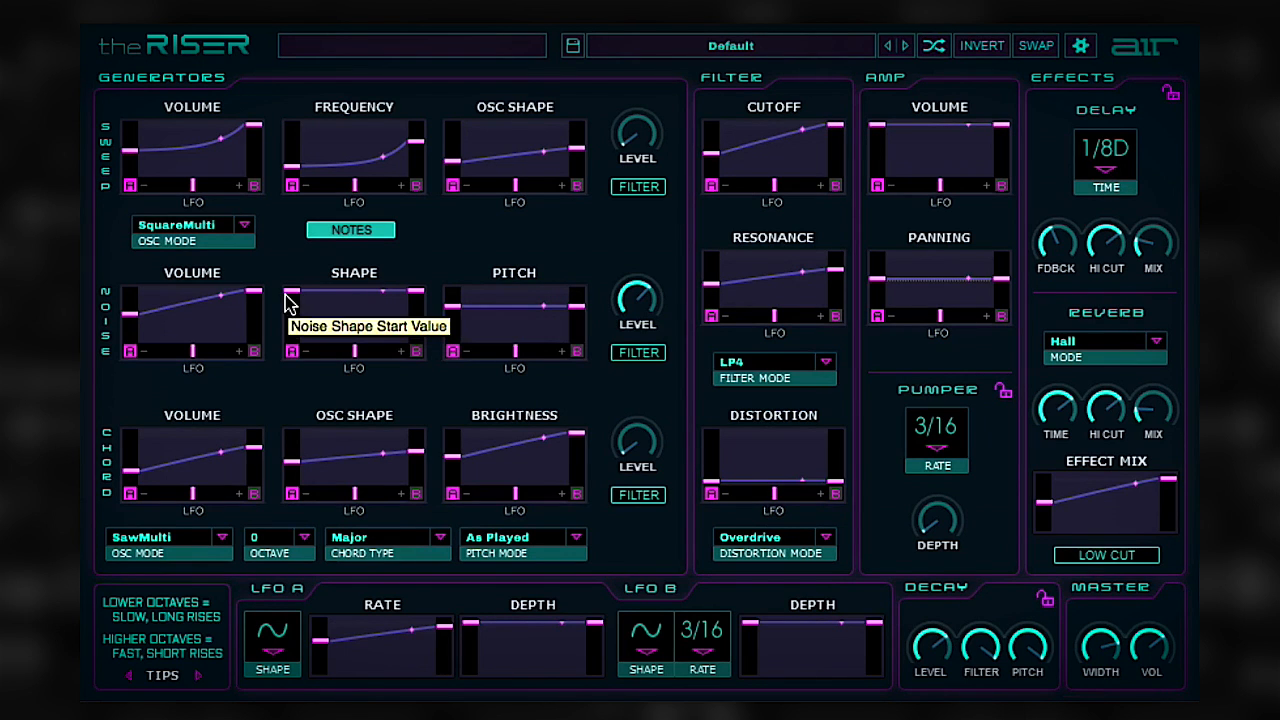
pyautogui.moveTo(287, 298); pyautogui.dragTo(291, 346)
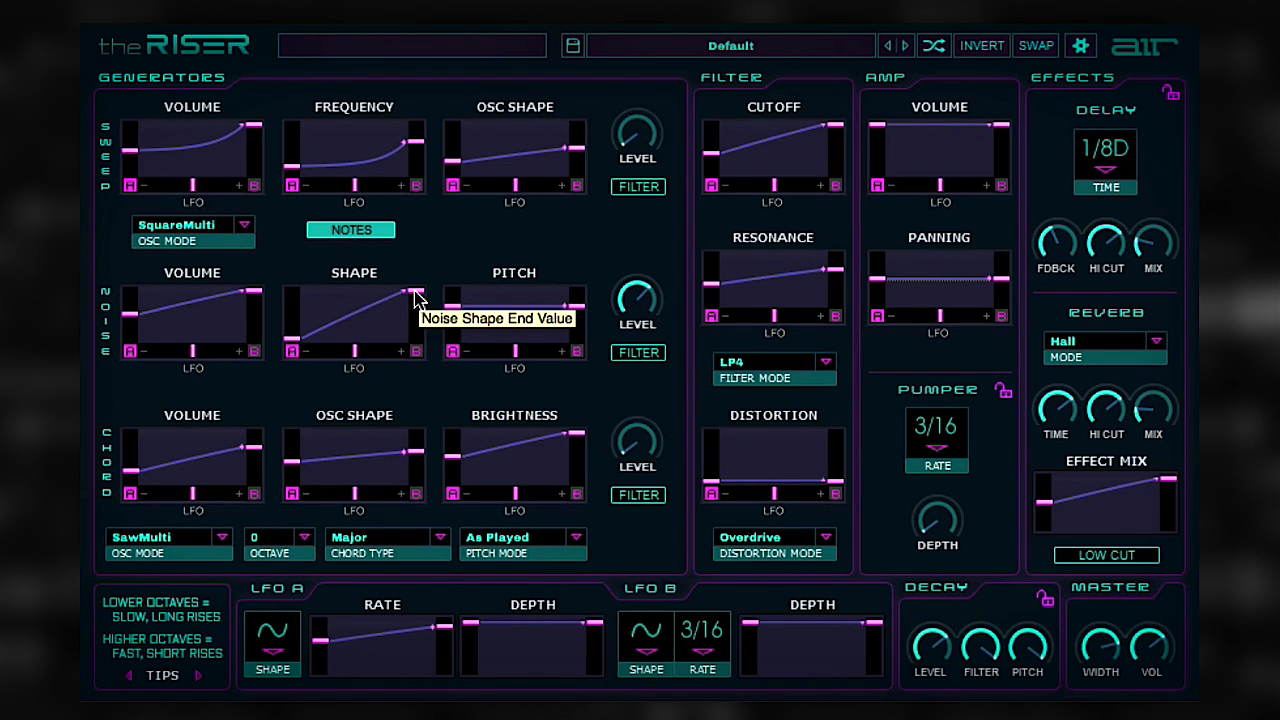
pyautogui.moveTo(414, 293); pyautogui.dragTo(372, 334)
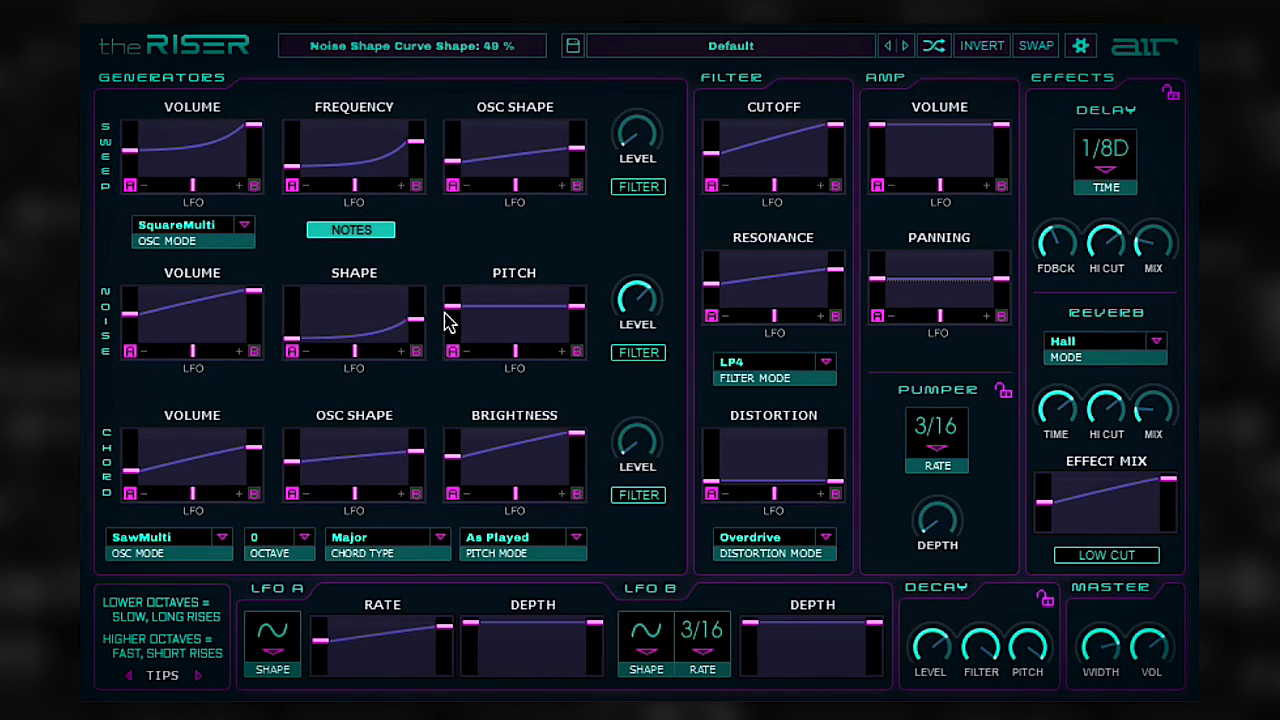
# Step: Lower the noise pitch's end value so the pitch falls, and reduce the noise shape's end value a little further
pyautogui.moveTo(577, 318); pyautogui.dragTo(572, 340)
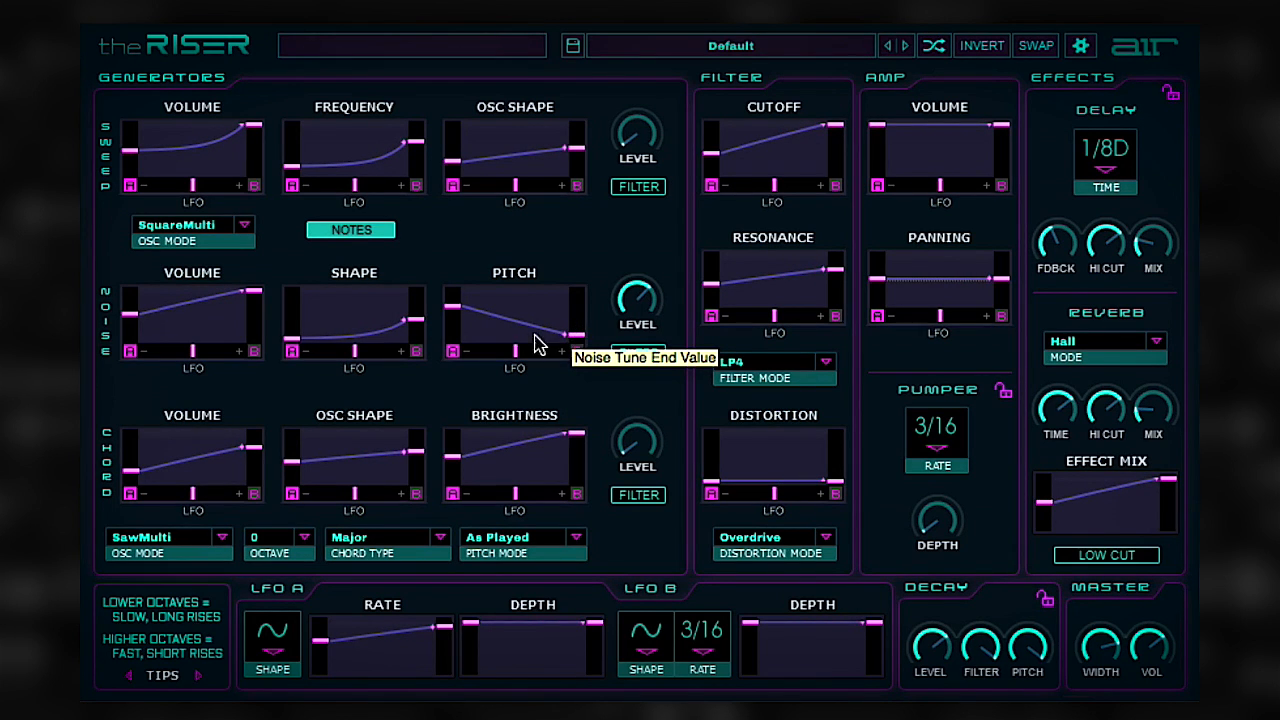
pyautogui.moveTo(414, 323); pyautogui.dragTo(423, 337)
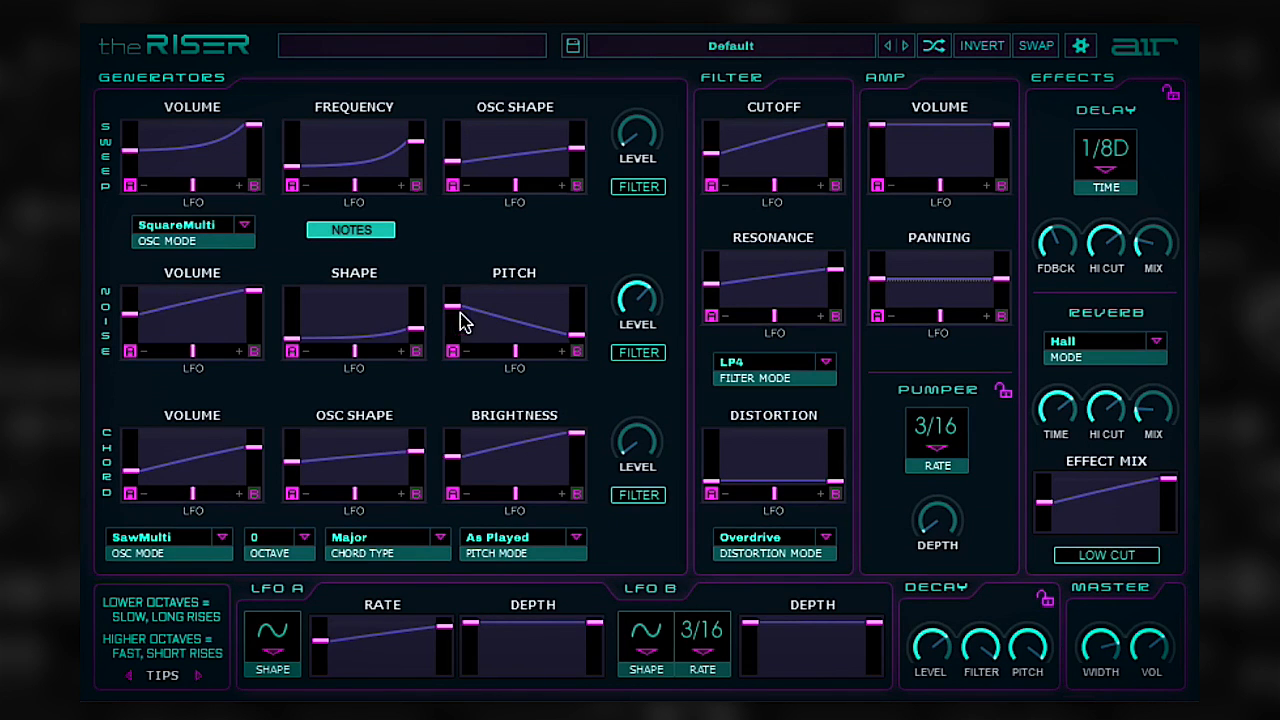
# Step: Bring the sweep level back up and lower the noise level slightly to balance the two generators
pyautogui.moveTo(630, 143); pyautogui.dragTo(616, 8)
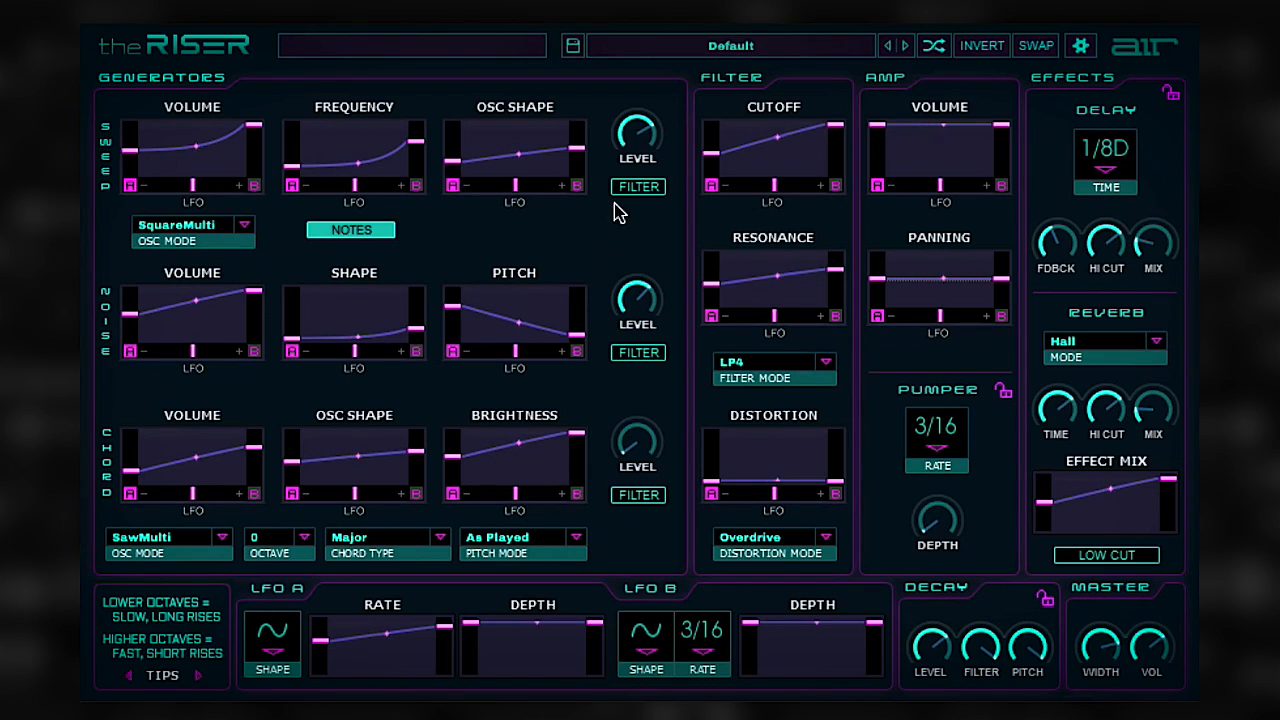
pyautogui.moveTo(637, 294)
pyautogui.moveTo(640, 302)
pyautogui.mouseDown()
pyautogui.moveTo(646, 357)
pyautogui.moveTo(652, 318)
pyautogui.mouseUp()
# Step: Keep the filter mode at LP4, bend the cutoff curve to 49 % and lower the resonance end value almost to its start
pyautogui.click(748, 370)
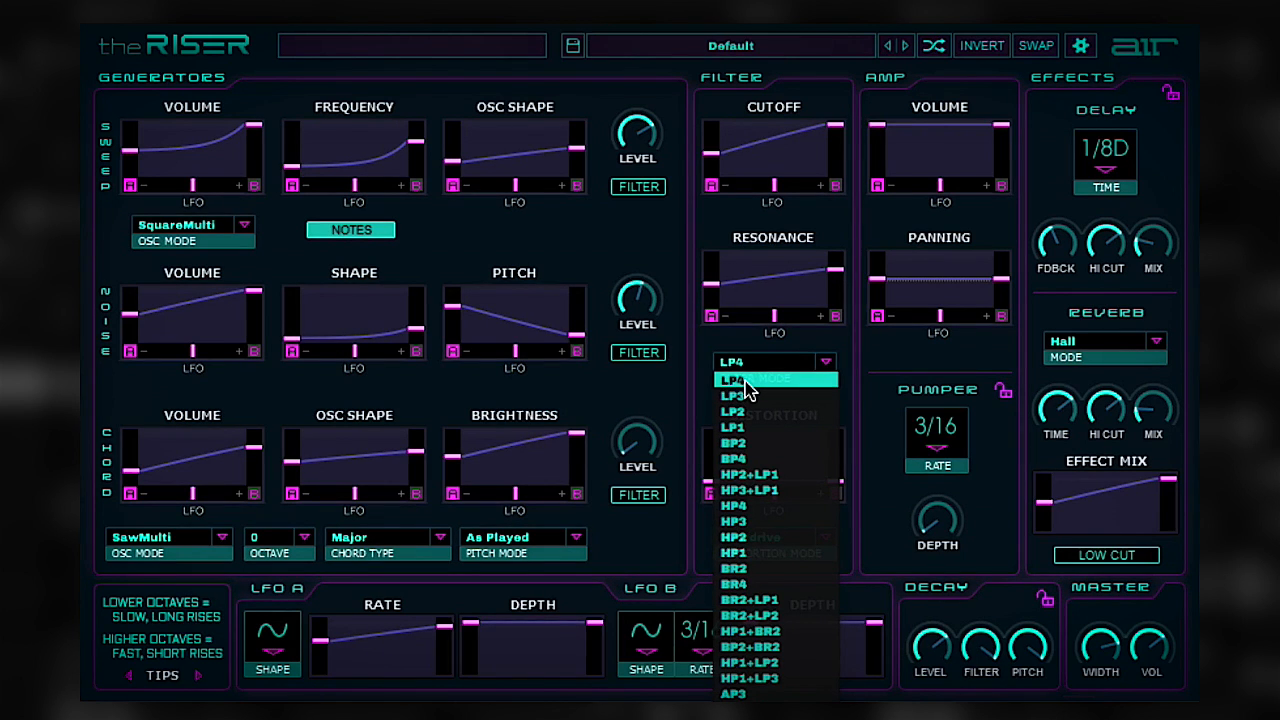
pyautogui.click(747, 389)
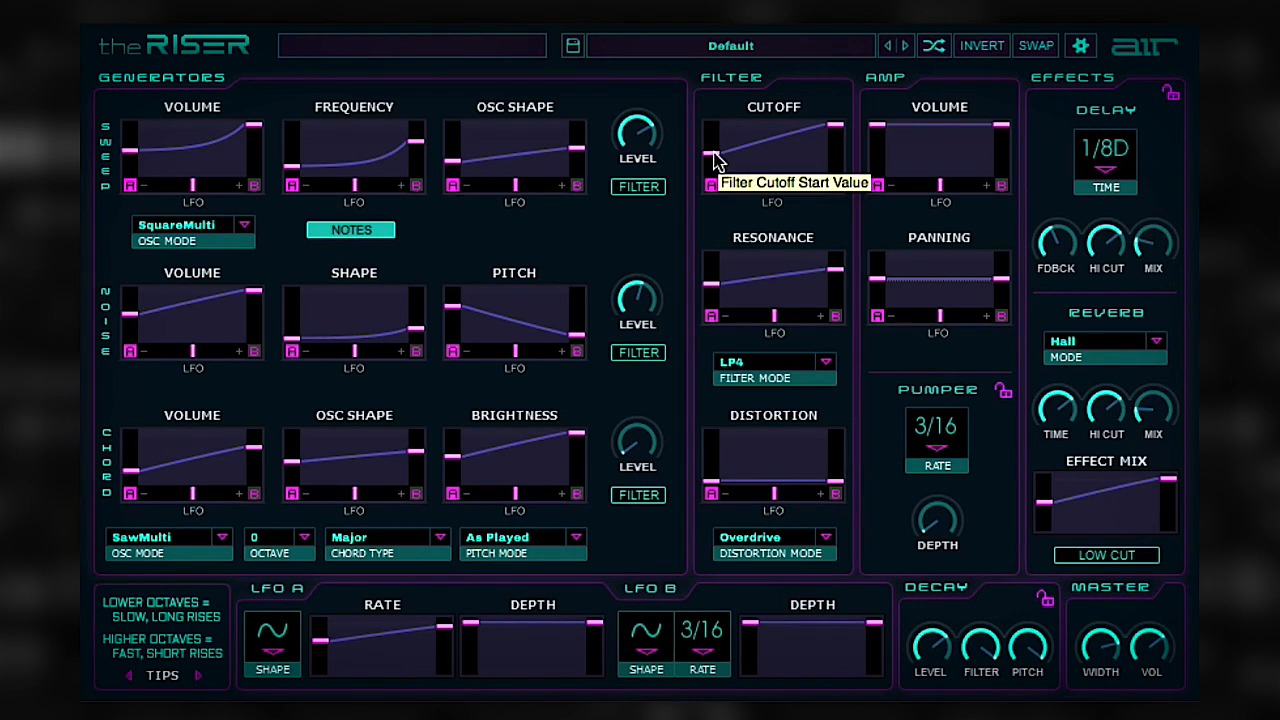
pyautogui.moveTo(772, 135); pyautogui.dragTo(772, 139)
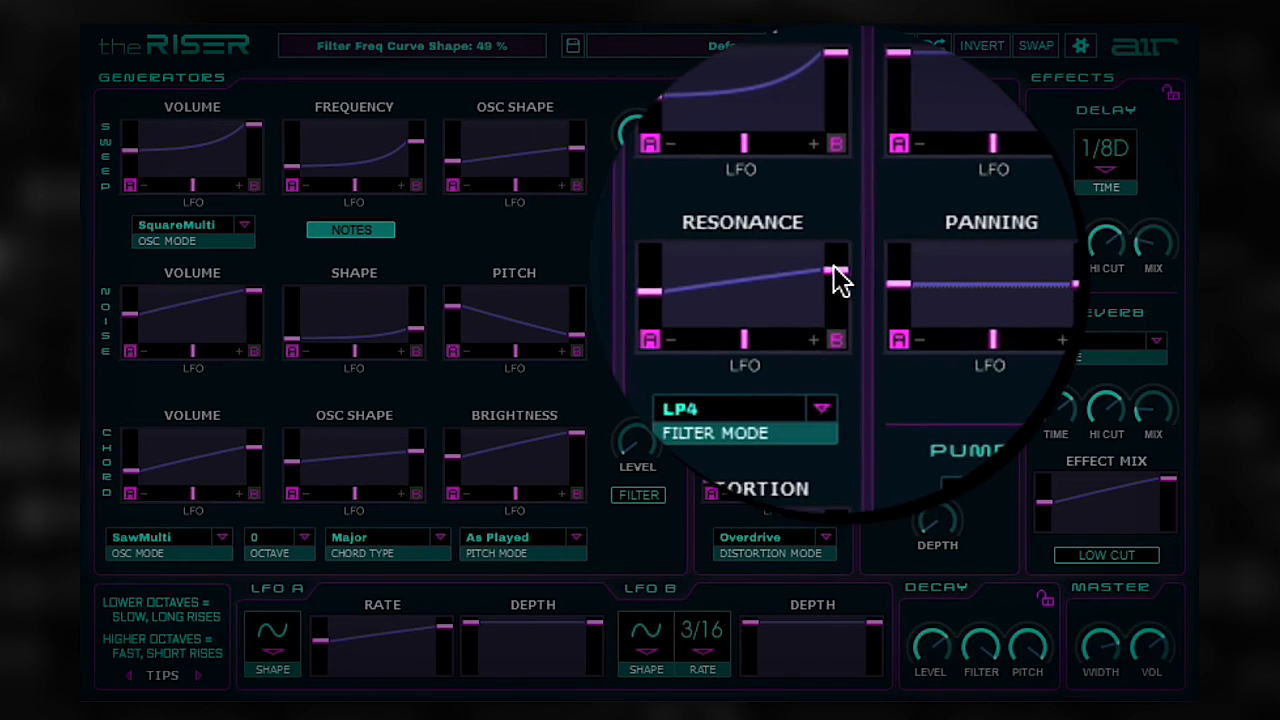
pyautogui.moveTo(841, 281); pyautogui.dragTo(843, 293)
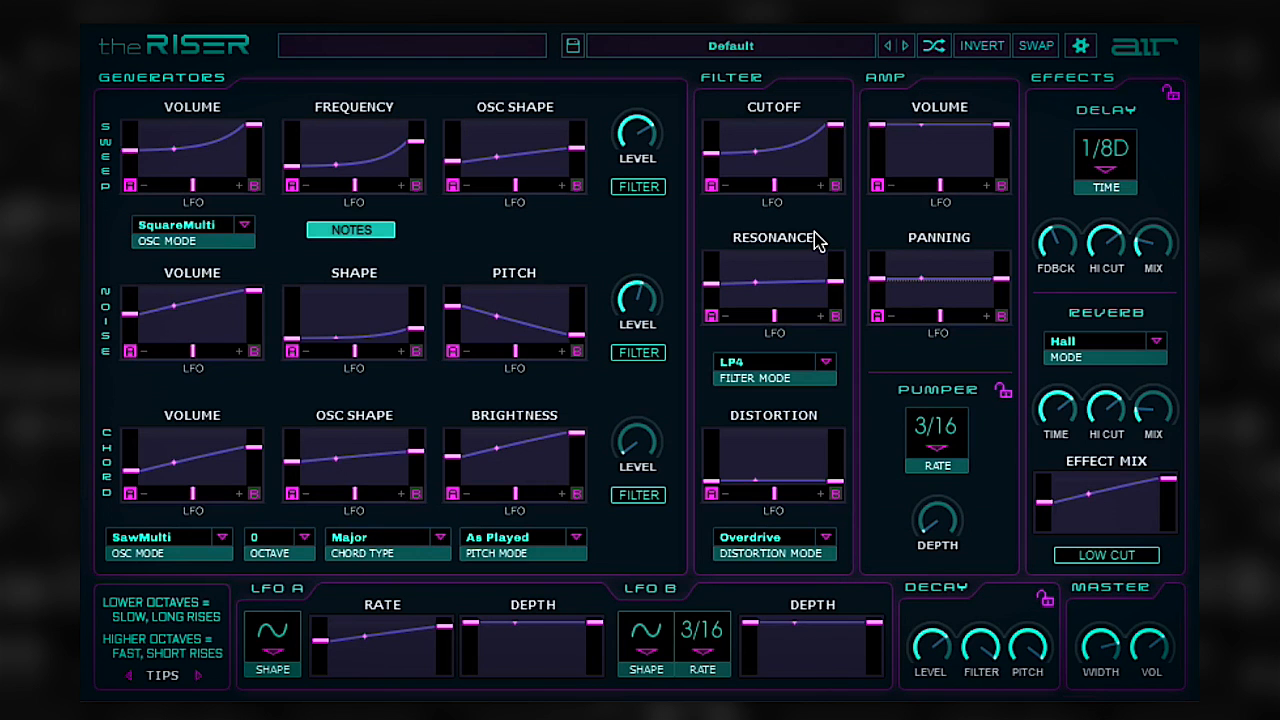
# Step: Route both the sweep and the noise generators through the filter
pyautogui.click(638, 187)
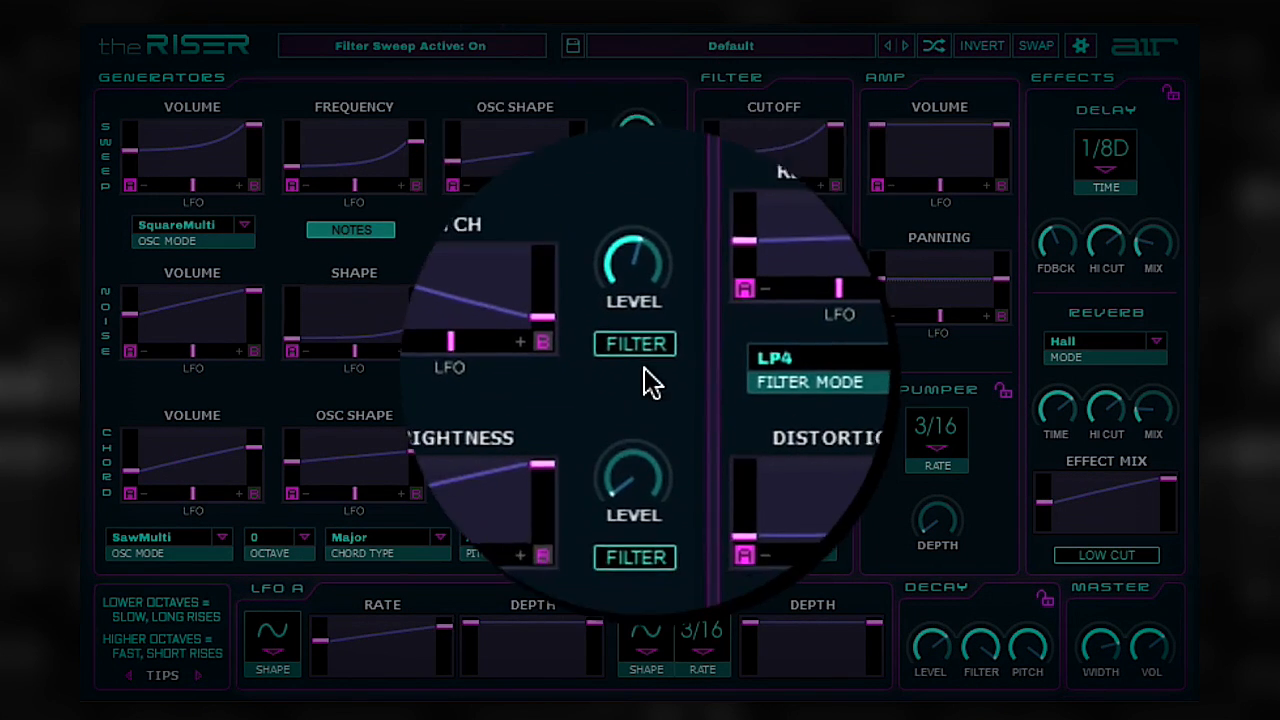
pyautogui.click(638, 352)
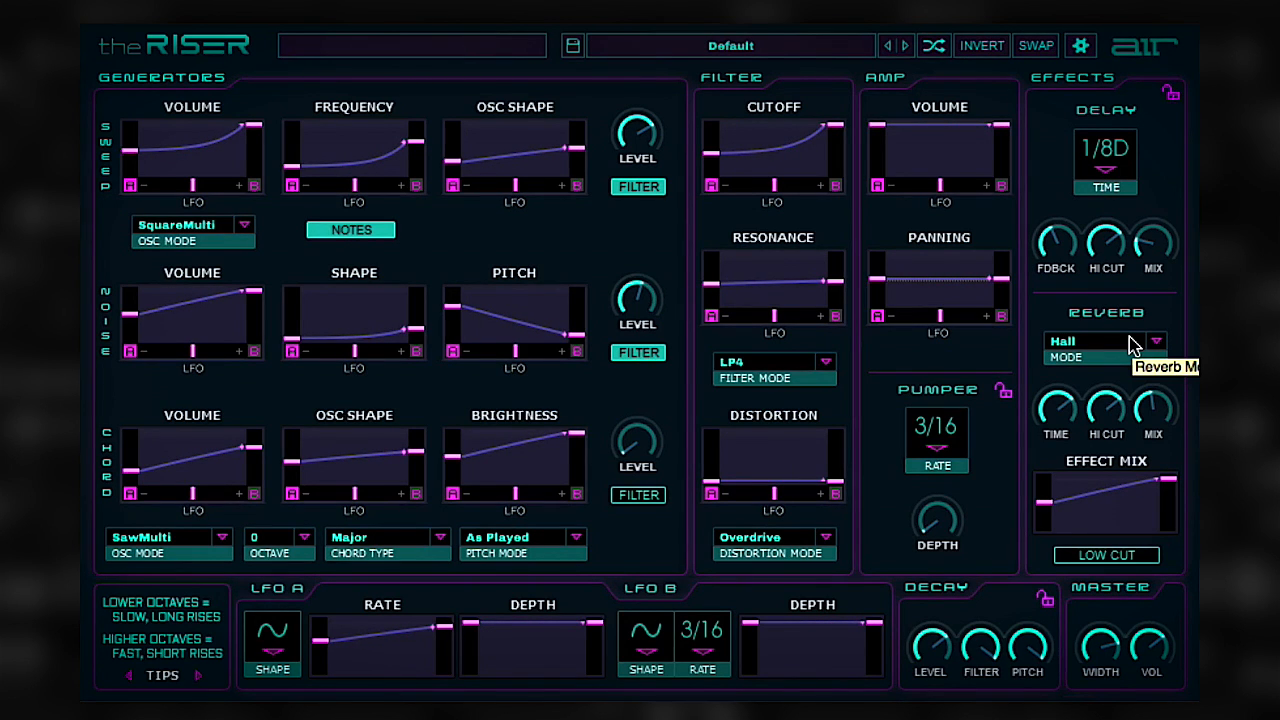
# Step: Set the reverb mode to Stadium and the delay time to 1/8, and raise the delay mix
pyautogui.click(1133, 345)
pyautogui.click(1116, 370)
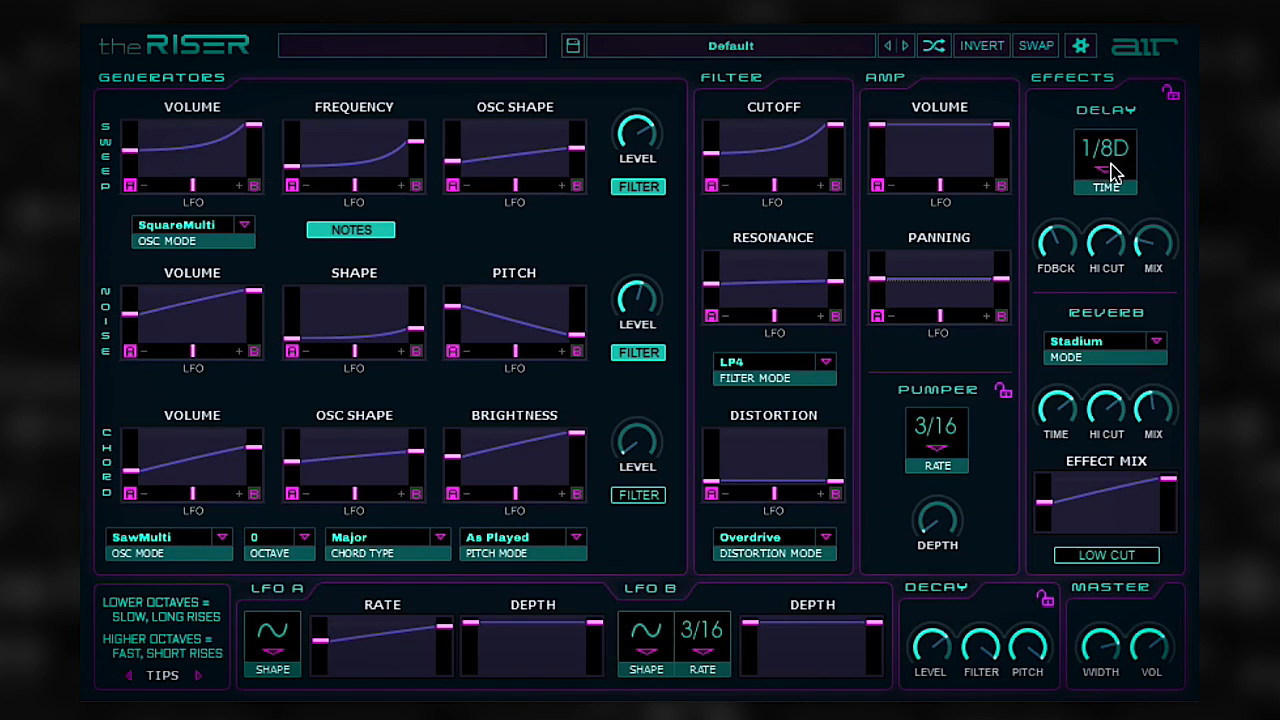
pyautogui.click(1108, 172)
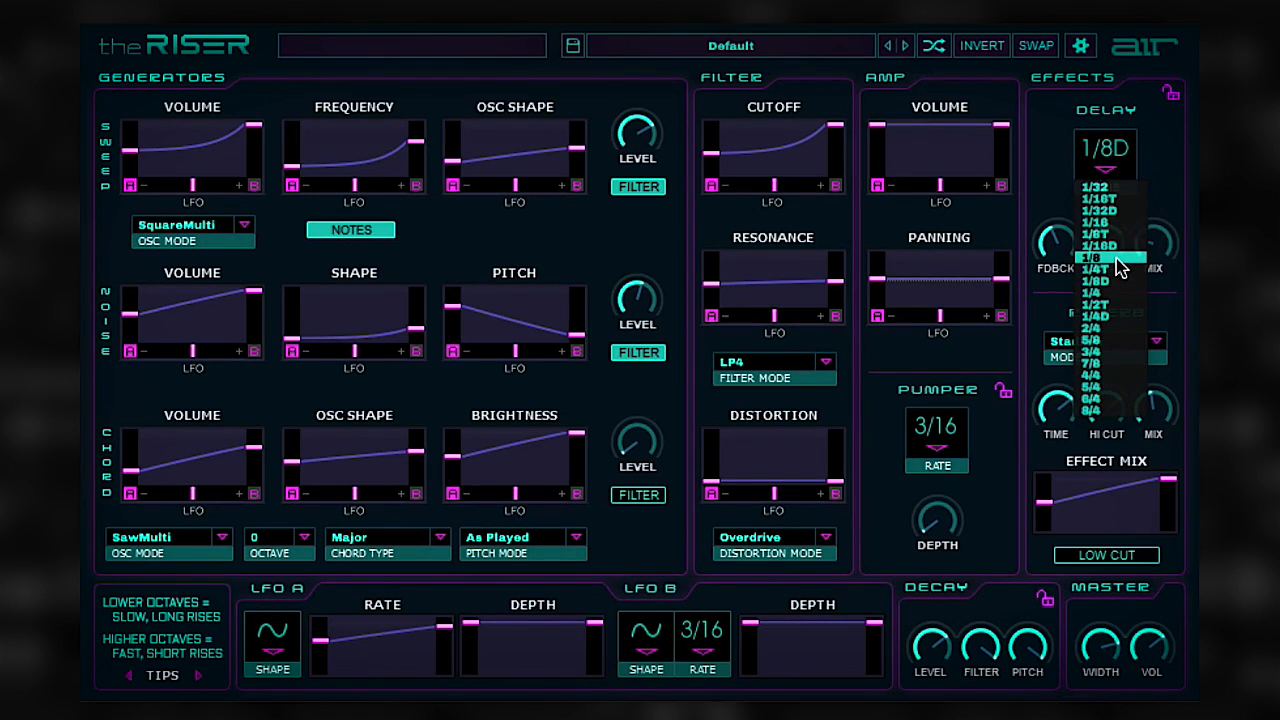
pyautogui.click(1113, 259)
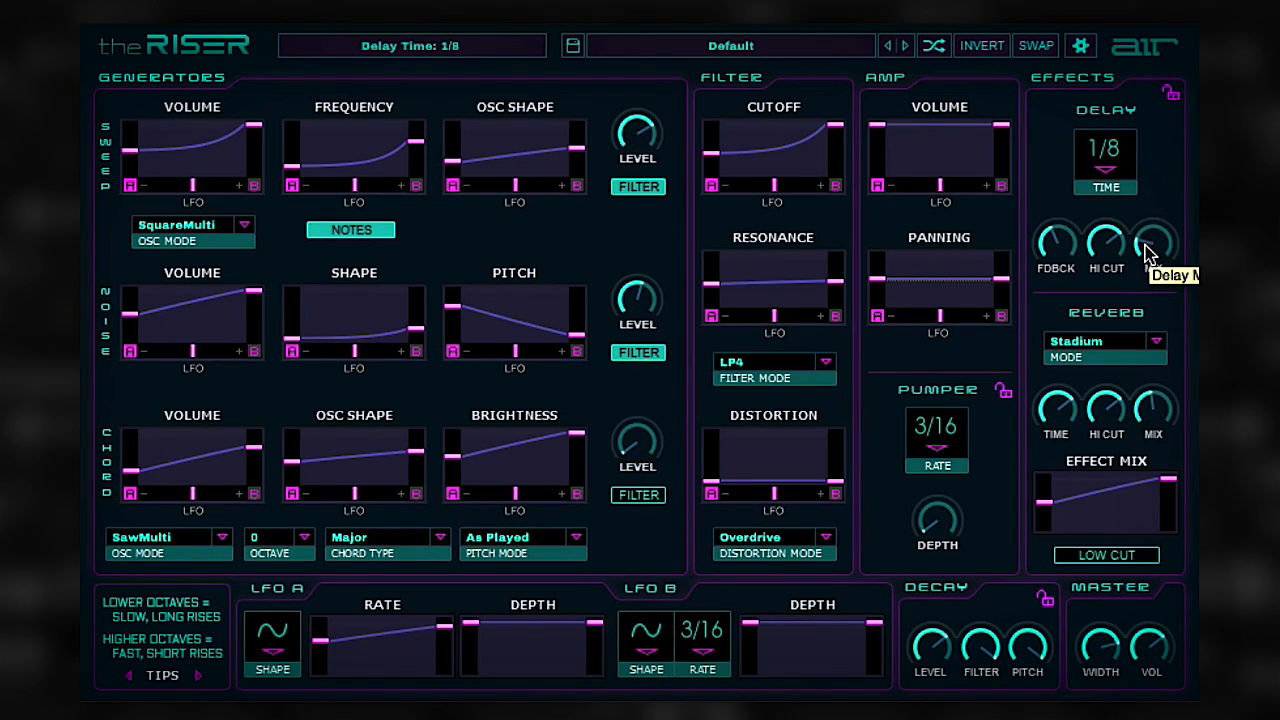
pyautogui.moveTo(1146, 242); pyautogui.dragTo(1143, 213)
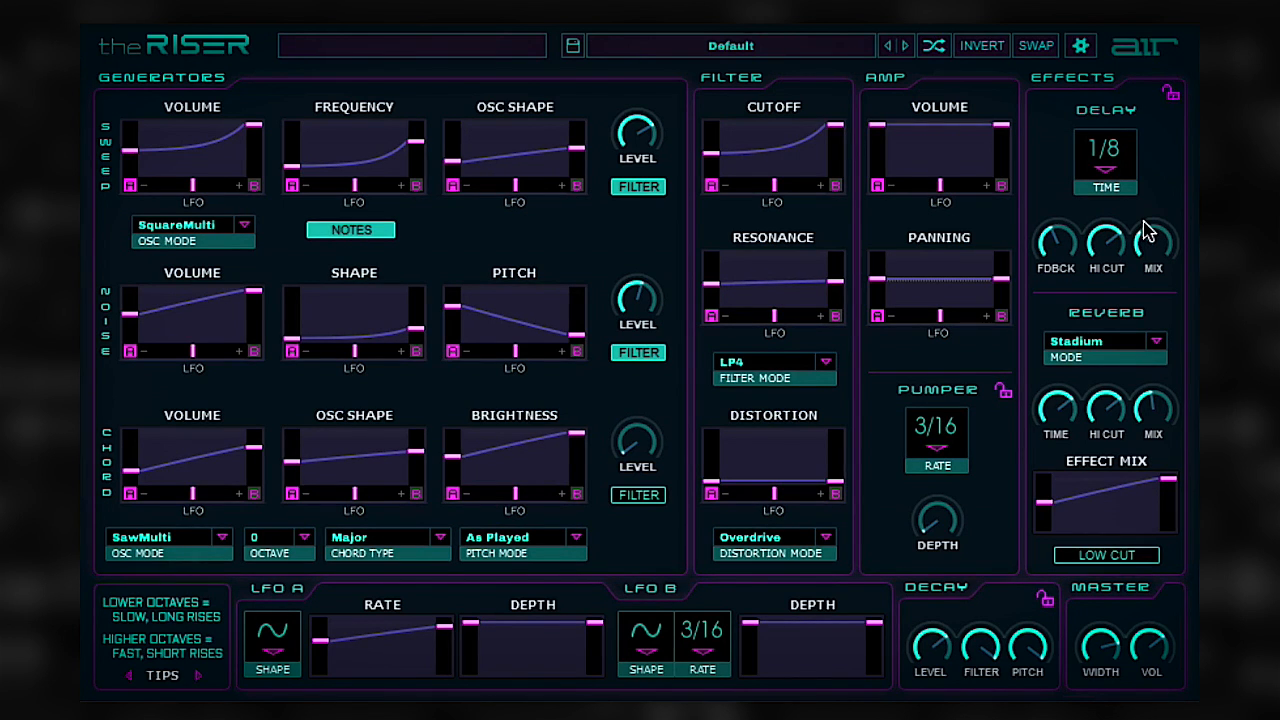
# Step: Set the pumper rate to 1/4, raise its depth to 80 %, and reduce that depth slightly
pyautogui.click(937, 450)
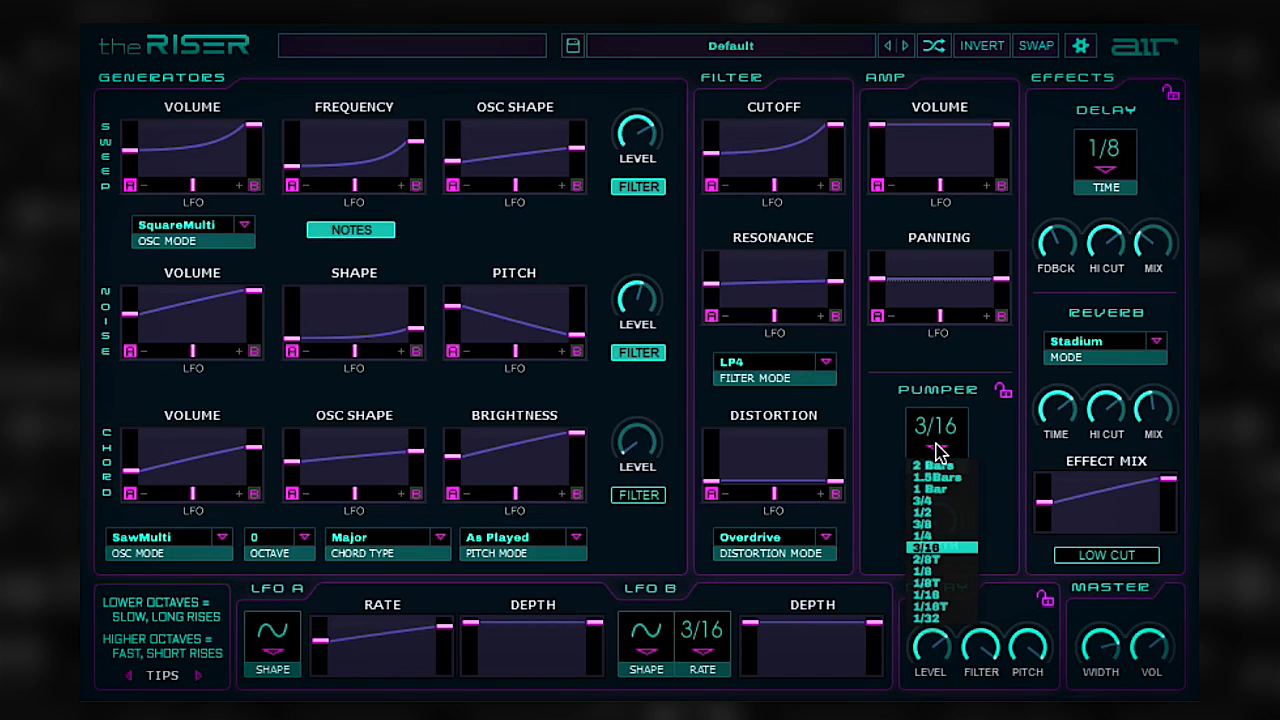
pyautogui.click(942, 537)
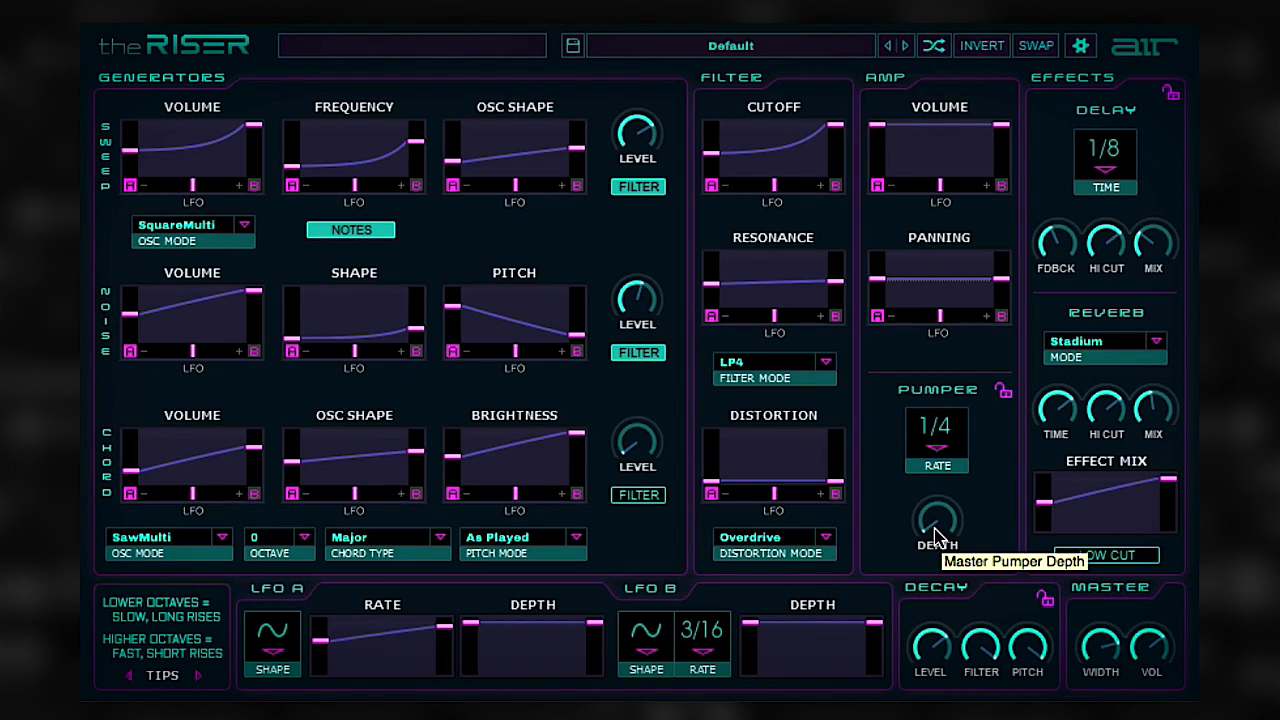
pyautogui.moveTo(937, 537); pyautogui.dragTo(902, 315)
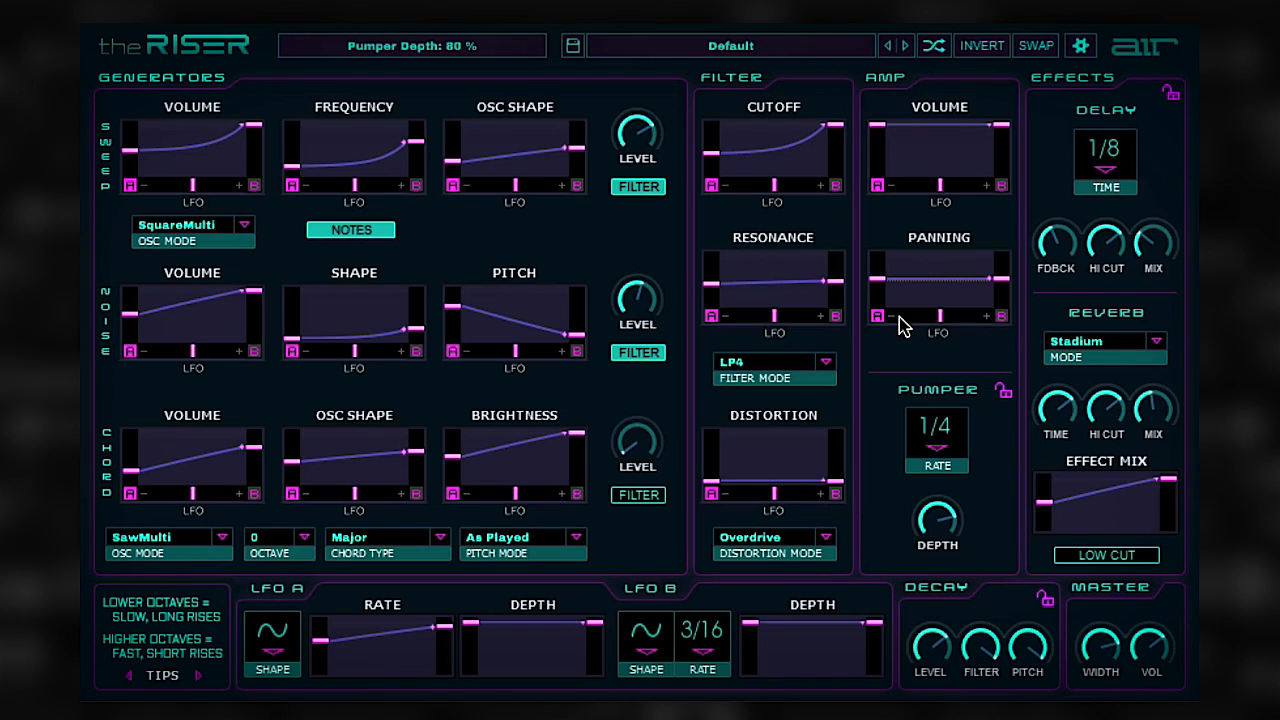
pyautogui.moveTo(930, 513); pyautogui.dragTo(933, 531)
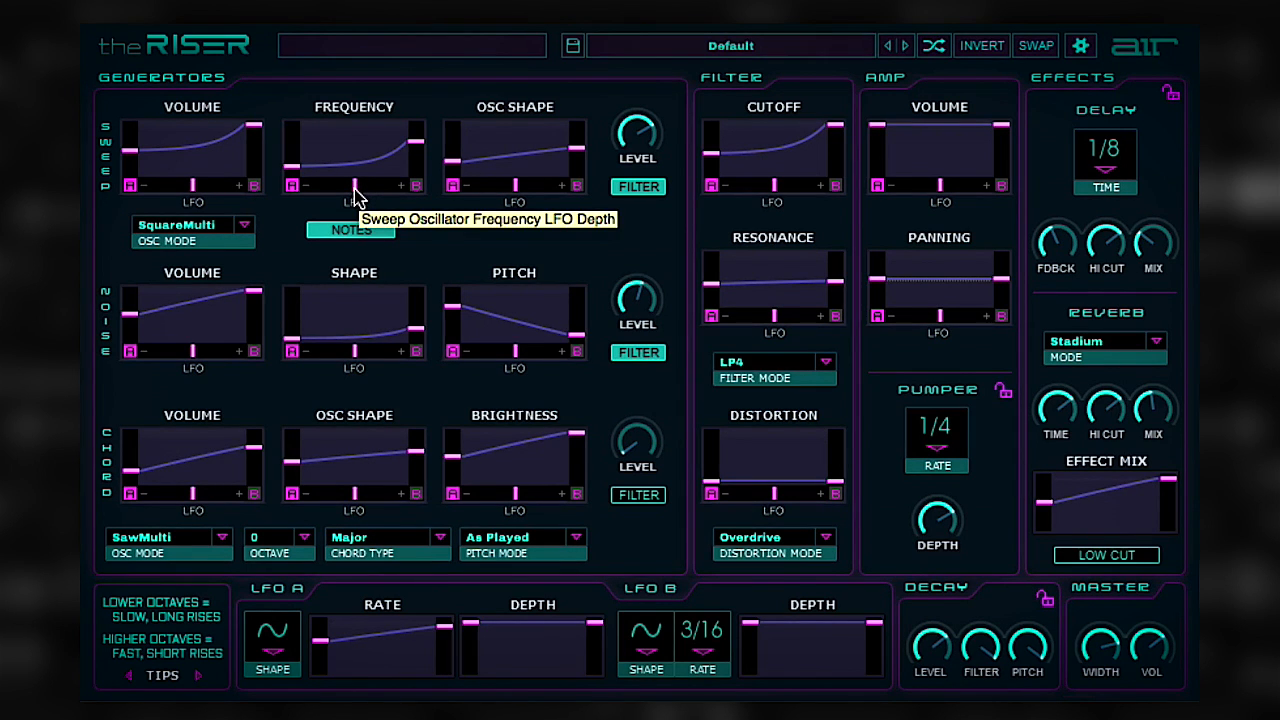
# Step: Set the sweep frequency's LFO depth to +38 % and shape LFO A's depth to rise from near zero to about two thirds
pyautogui.moveTo(362, 197)
pyautogui.mouseDown()
pyautogui.moveTo(414, 194)
pyautogui.moveTo(363, 191)
pyautogui.mouseUp()
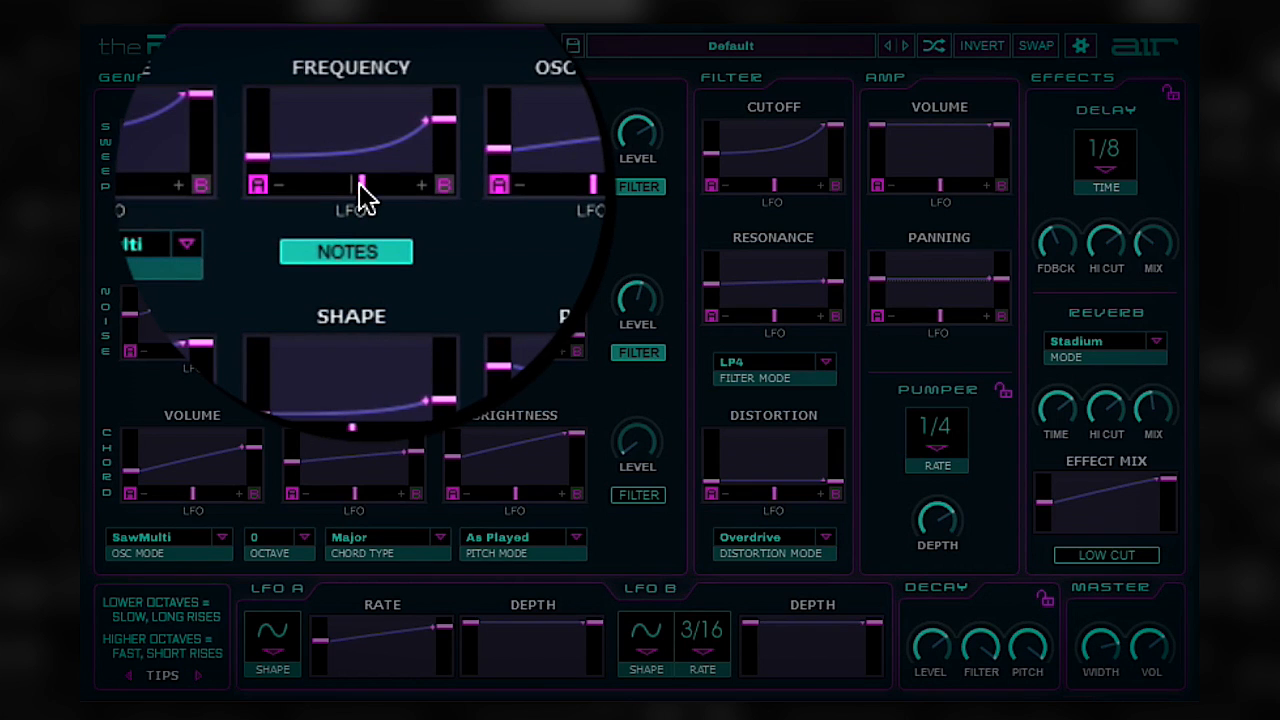
pyautogui.moveTo(360, 184); pyautogui.dragTo(373, 184)
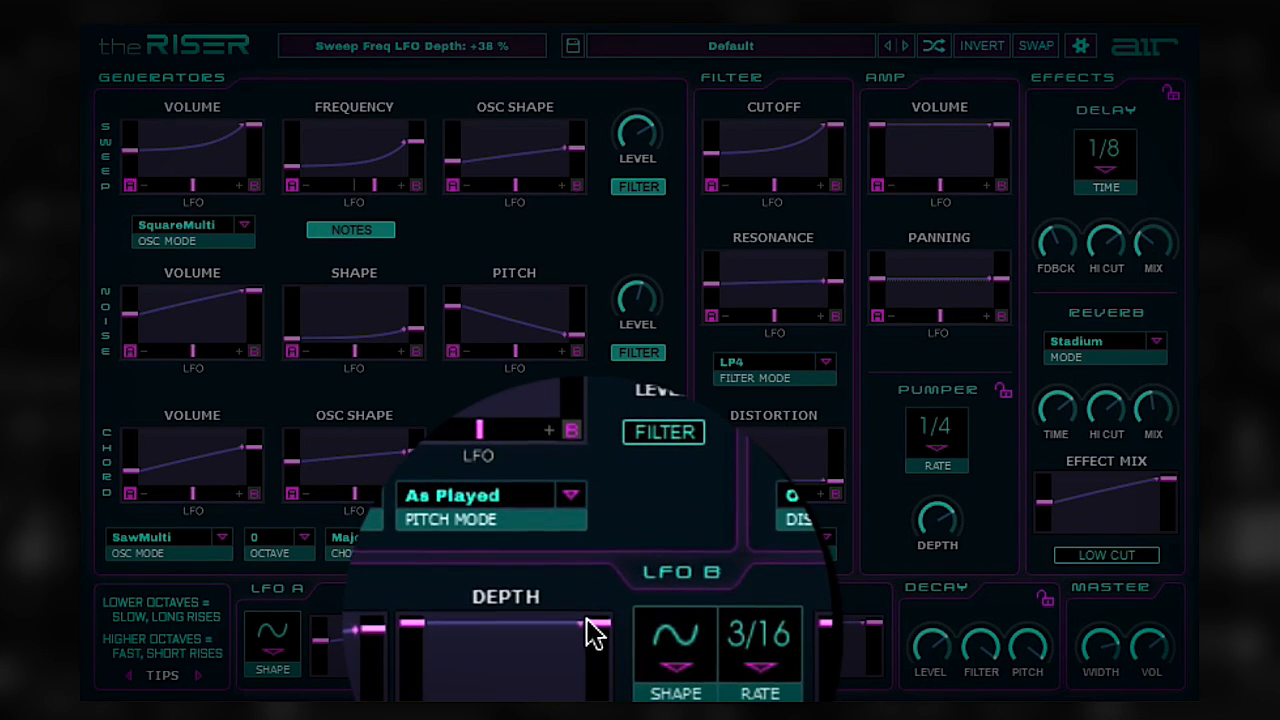
pyautogui.moveTo(597, 633); pyautogui.dragTo(593, 648)
pyautogui.moveTo(474, 637); pyautogui.dragTo(468, 671)
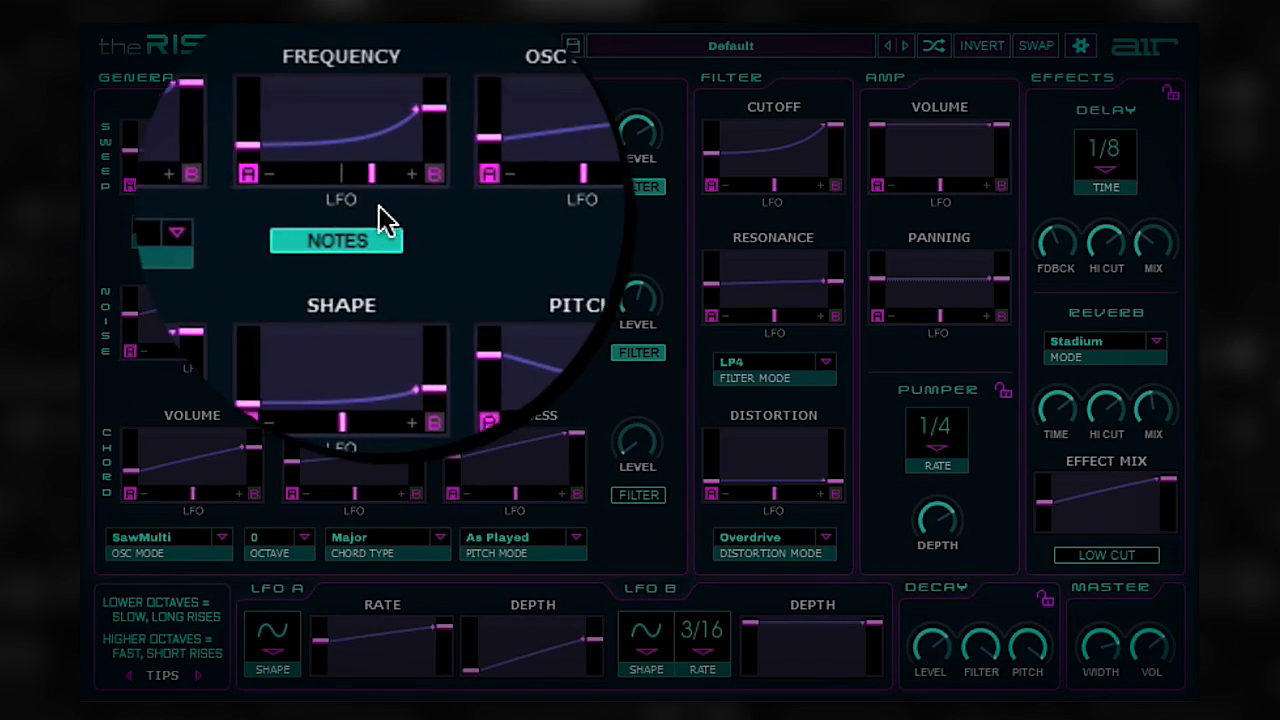
# Step: Lower the sweep frequency's positive LFO depth slightly and use LFO A as its modulation source
pyautogui.moveTo(372, 185); pyautogui.dragTo(366, 185)
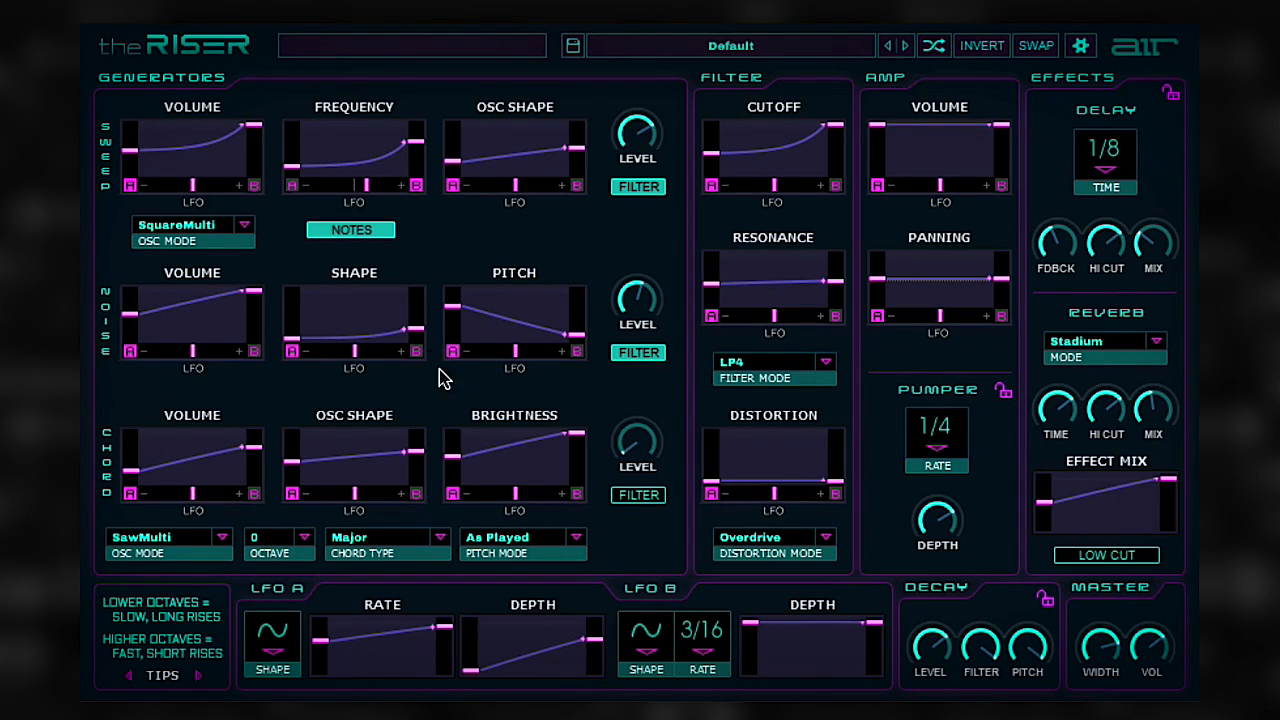
pyautogui.click(290, 187)
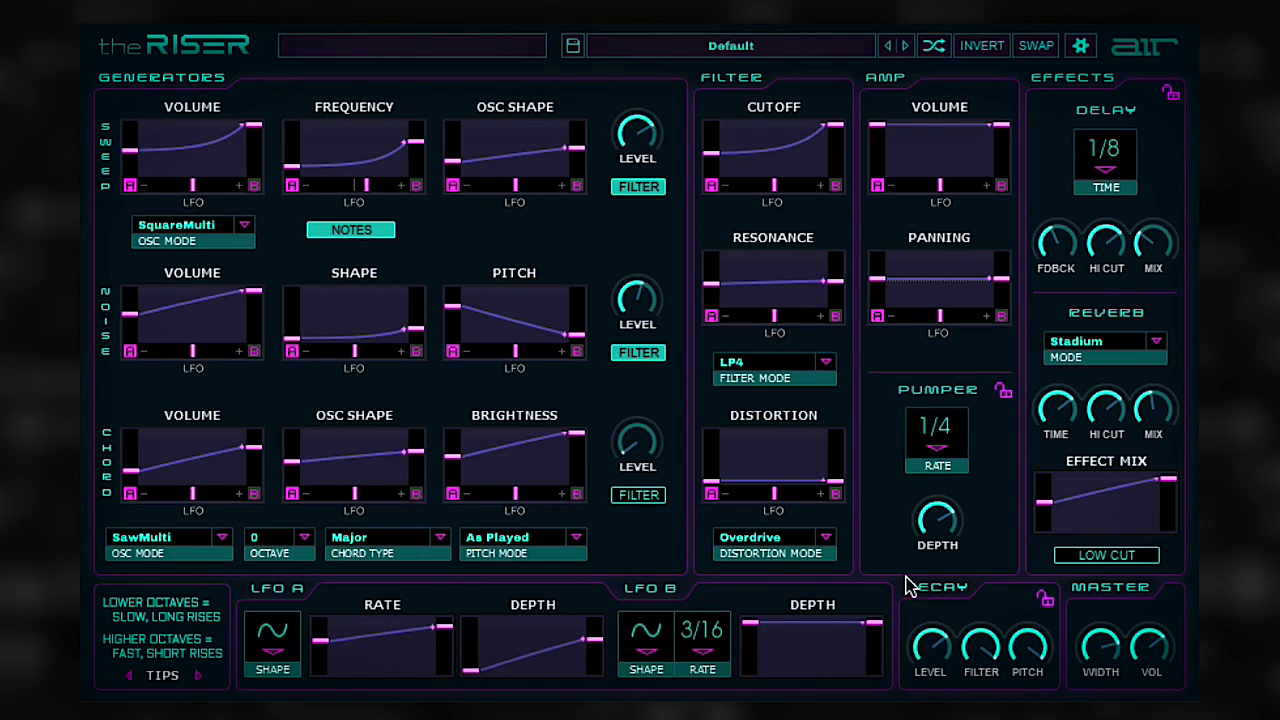
# Step: Increase the master stereo width
pyautogui.moveTo(1104, 660); pyautogui.dragTo(1097, 618)
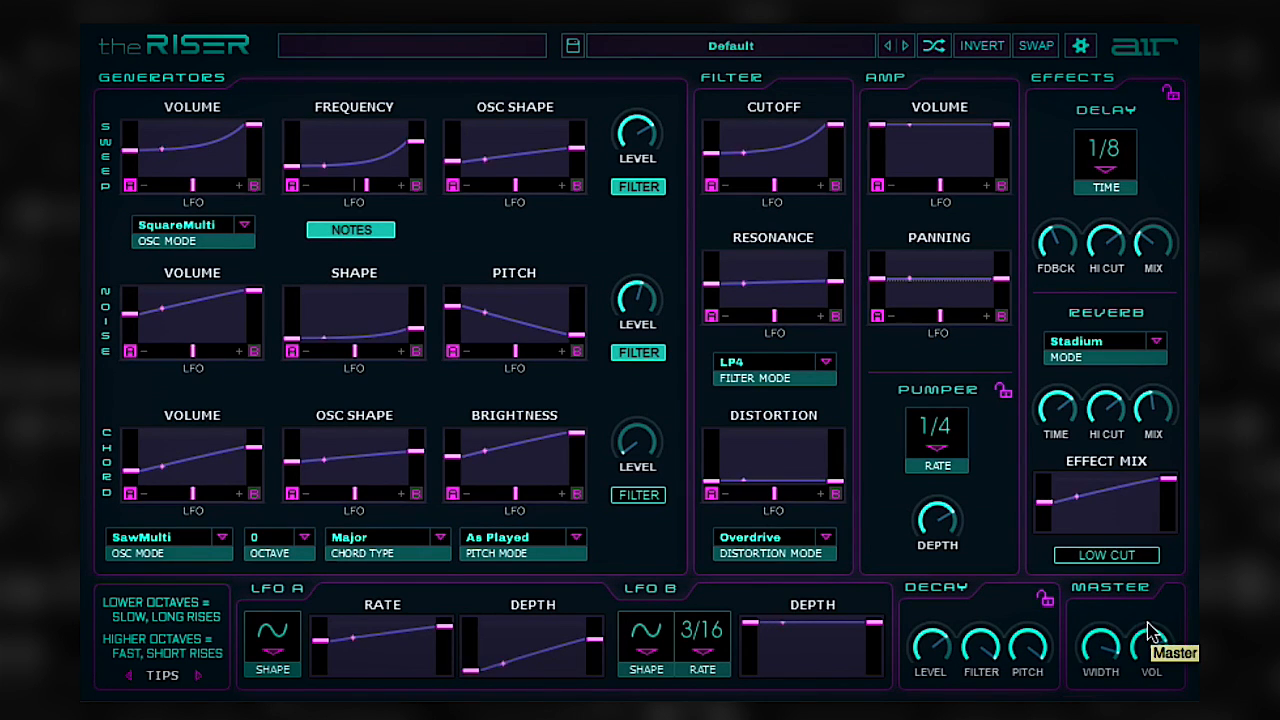